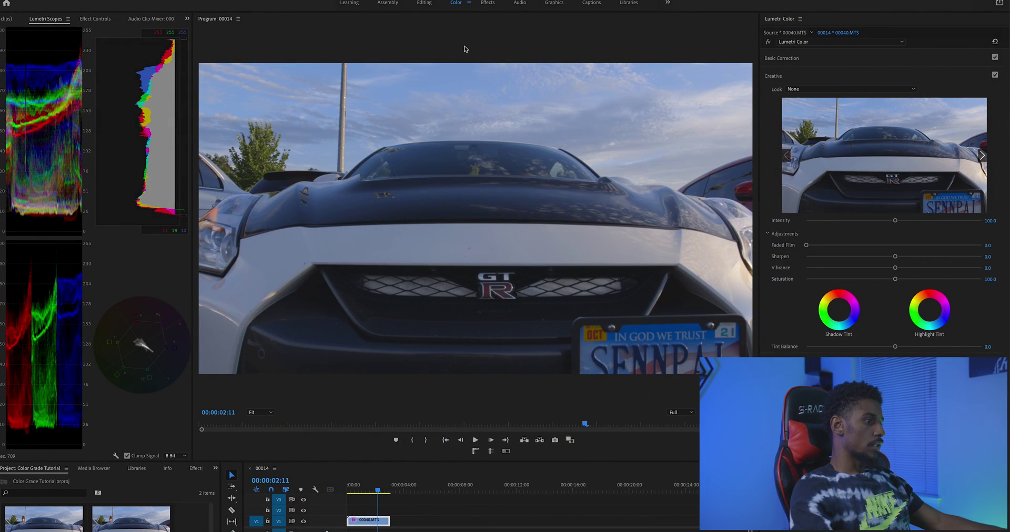
Scrub through the car clip on the timeline and park the playhead at 00:00:02:11
{"action": "left_click", "coordinate": [371, 492]}
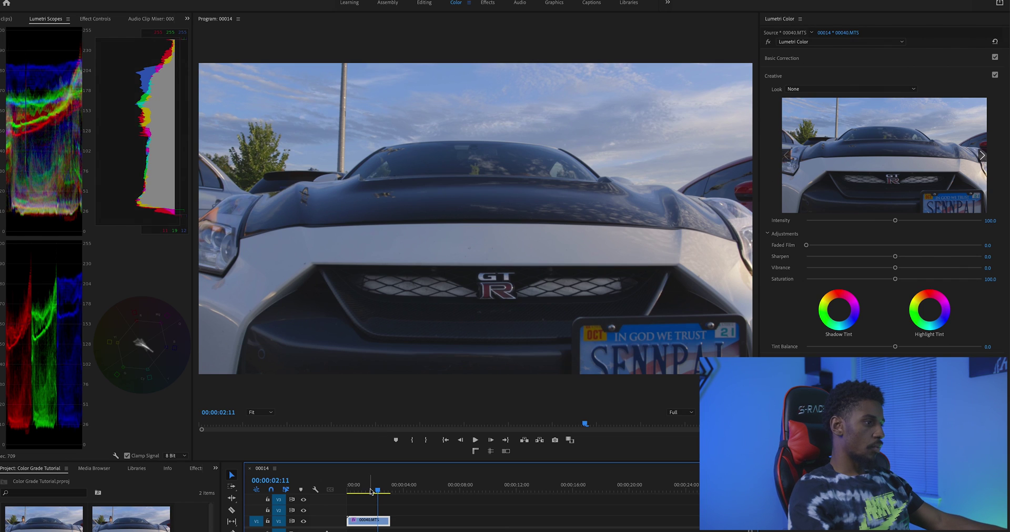
{"action": "left_click_drag", "start_coordinate": [367, 493], "coordinate": [377, 491]}
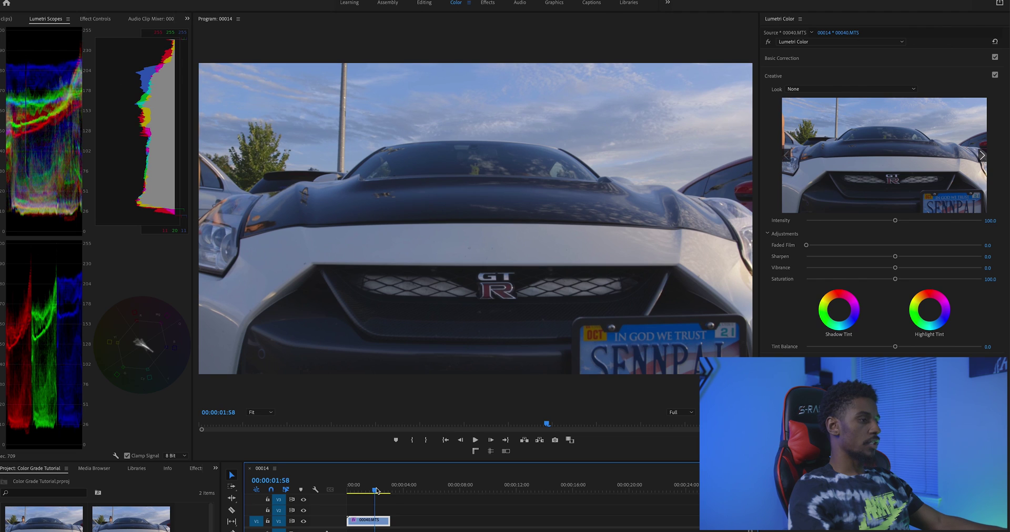
{"action": "left_click_drag", "start_coordinate": [375, 491], "coordinate": [377, 490]}
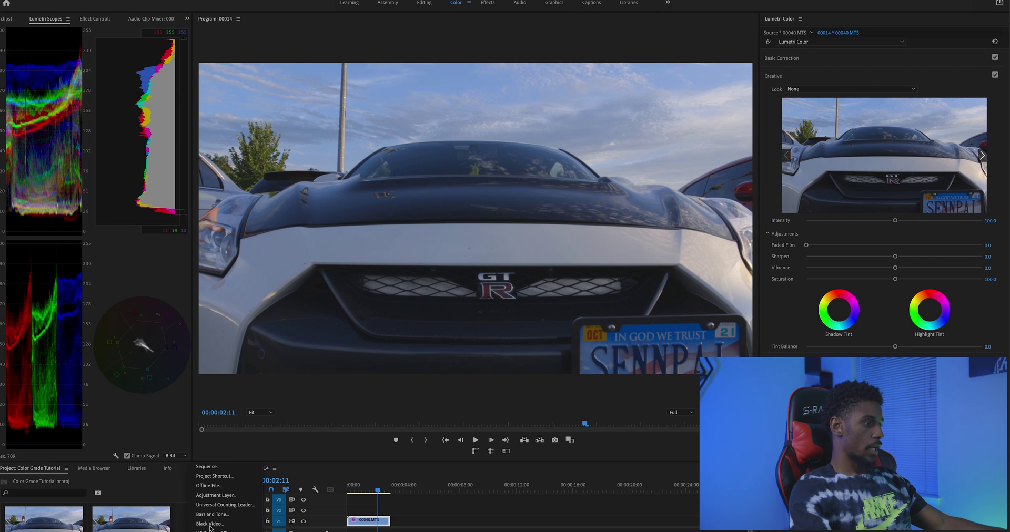
Create an adjustment layer, place it on track V3 above the car clip, and extend it to the clip's end
{"action": "left_click", "coordinate": [216, 495]}
{"action": "left_click", "coordinate": [561, 323]}
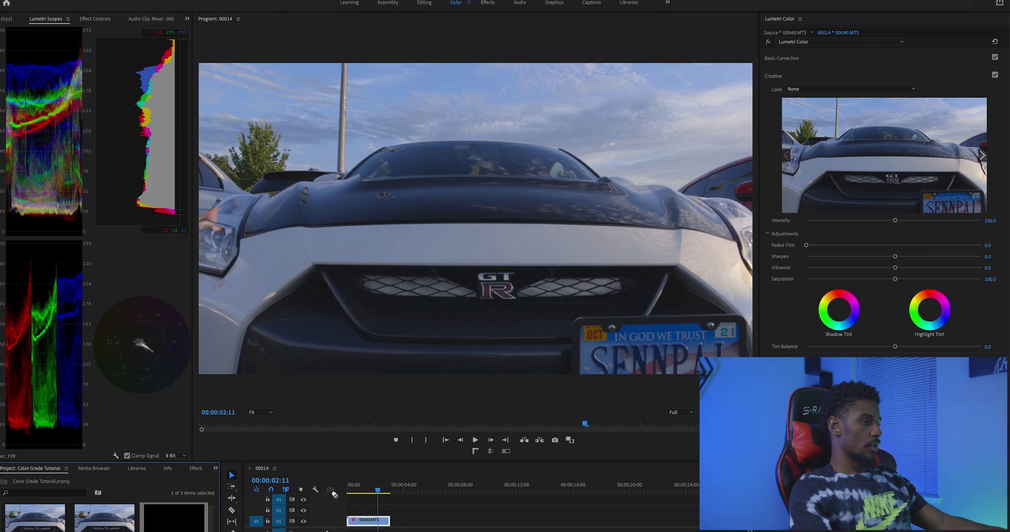
{"action": "left_click_drag", "start_coordinate": [334, 494], "coordinate": [370, 501]}
{"action": "left_click", "coordinate": [371, 501]}
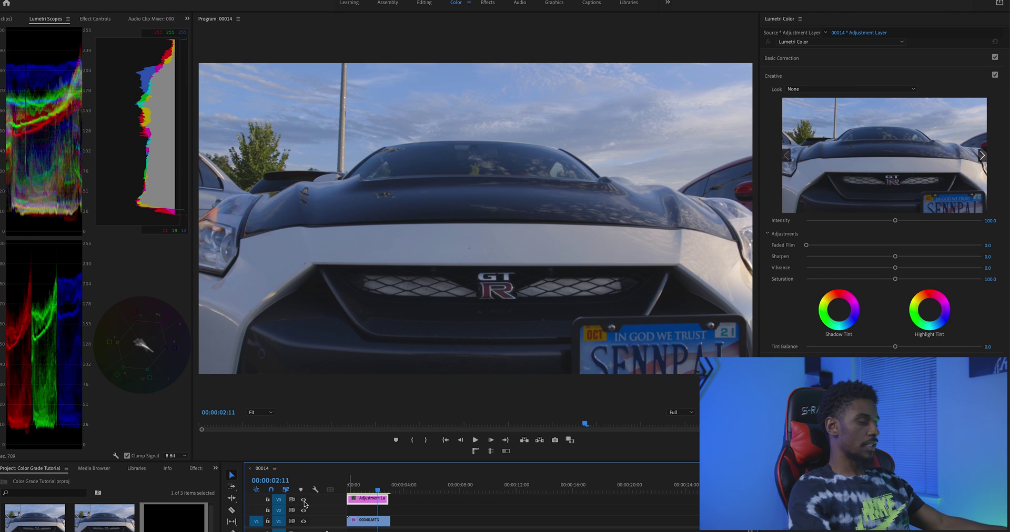
{"action": "mouse_move", "coordinate": [390, 500]}
{"action": "left_mouse_down"}
{"action": "mouse_move", "coordinate": [470, 502]}
{"action": "mouse_move", "coordinate": [390, 503]}
{"action": "left_mouse_up"}
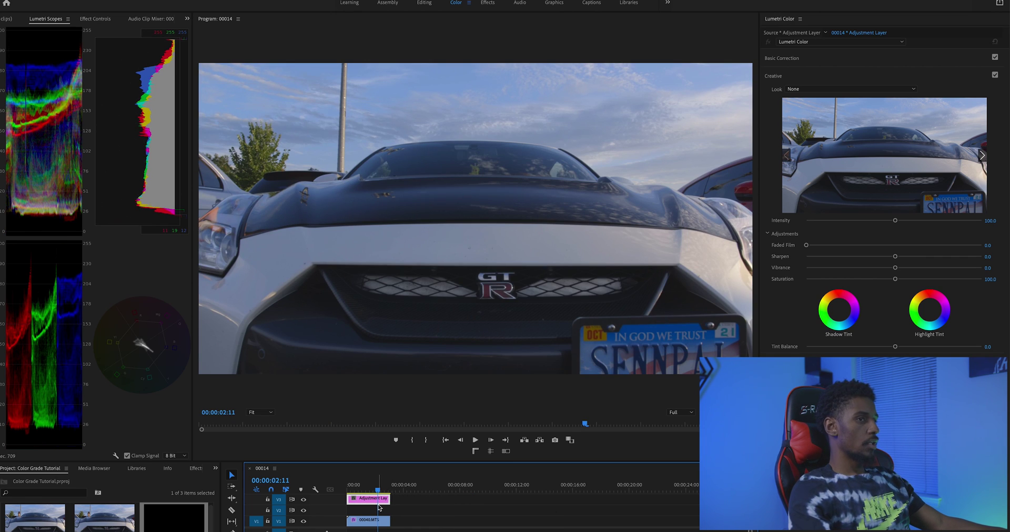
In the adjustment layer's Basic Correction, set Exposure to 0.3, Blacks to -8.6, Shadows to -24.9 and Contrast to 17.0
{"action": "left_click", "coordinate": [805, 58]}
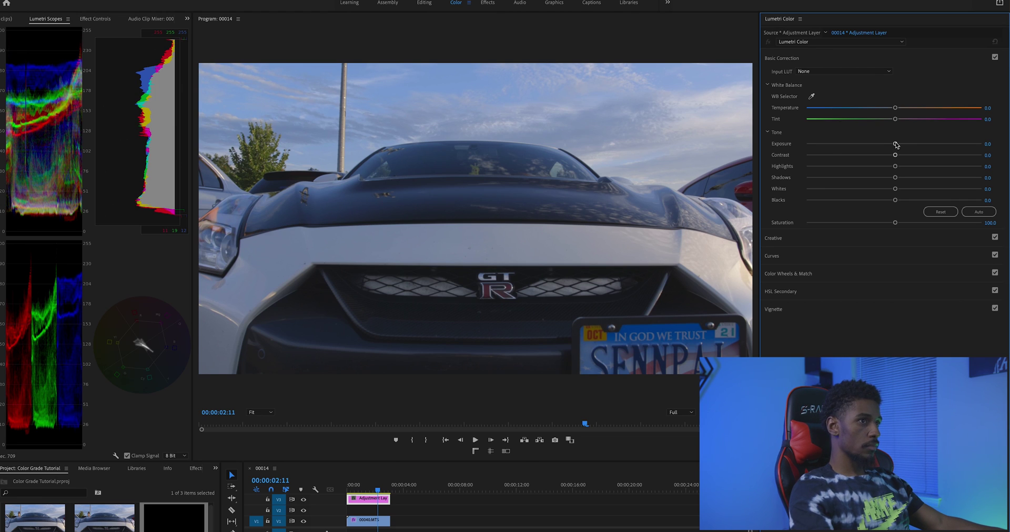
{"action": "left_click_drag", "start_coordinate": [895, 144], "coordinate": [900, 144]}
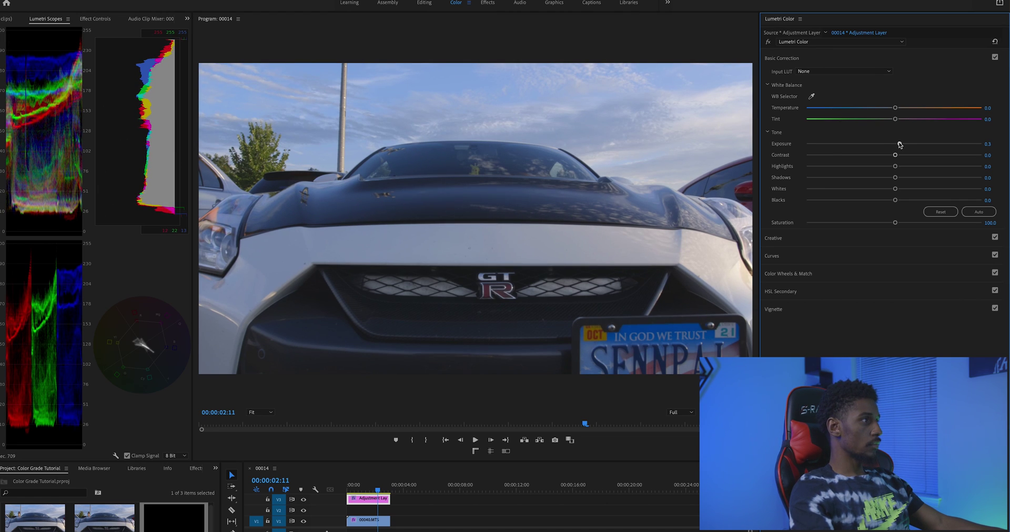
{"action": "left_click_drag", "start_coordinate": [894, 204], "coordinate": [887, 204]}
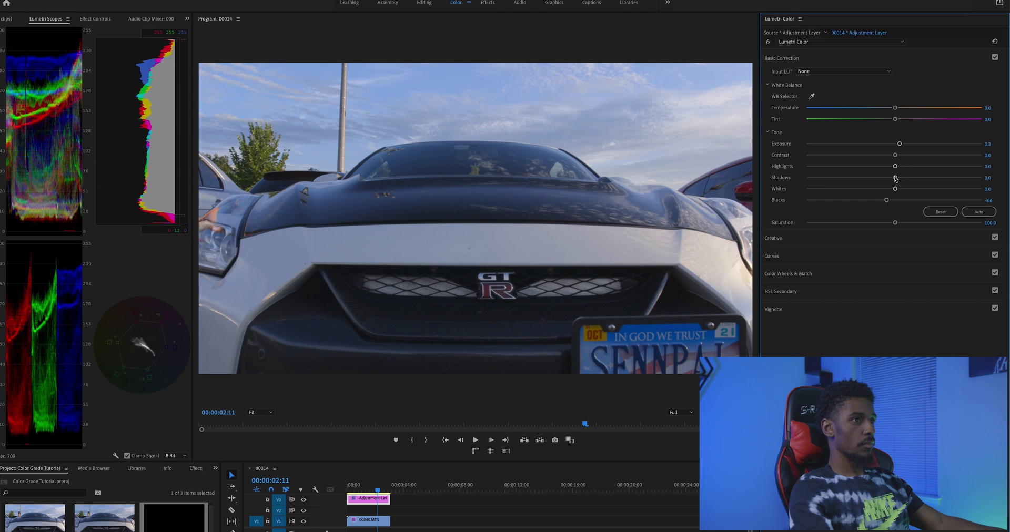
{"action": "left_click_drag", "start_coordinate": [896, 180], "coordinate": [872, 182]}
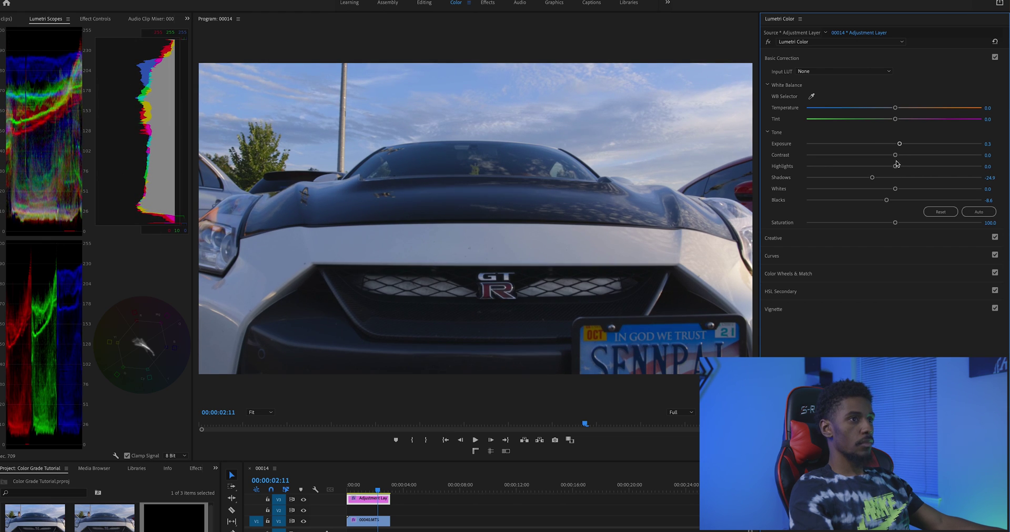
{"action": "left_click_drag", "start_coordinate": [896, 157], "coordinate": [909, 159]}
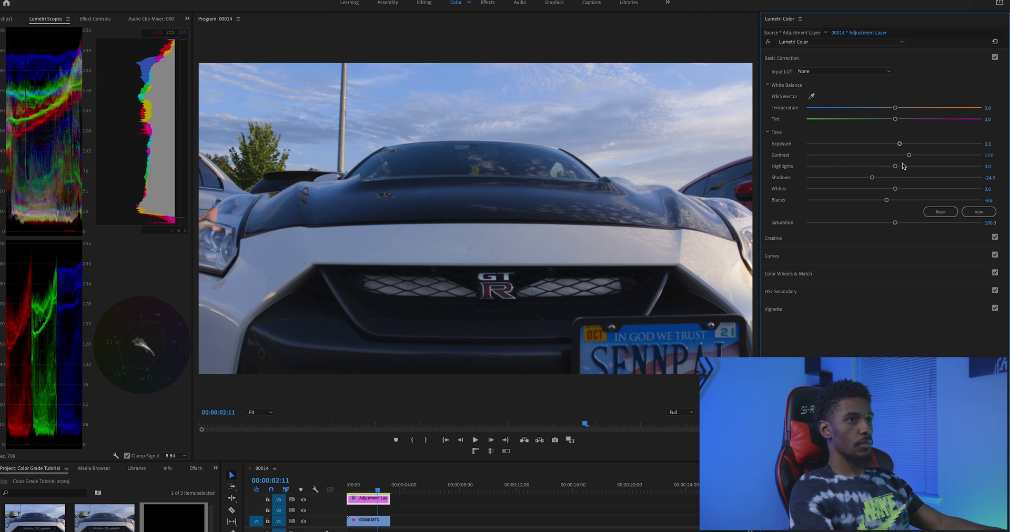
Compare the image with and without Basic Correction, leave it enabled, and raise Contrast to 19.5
{"action": "left_click", "coordinate": [994, 58]}
{"action": "left_click", "coordinate": [995, 58]}
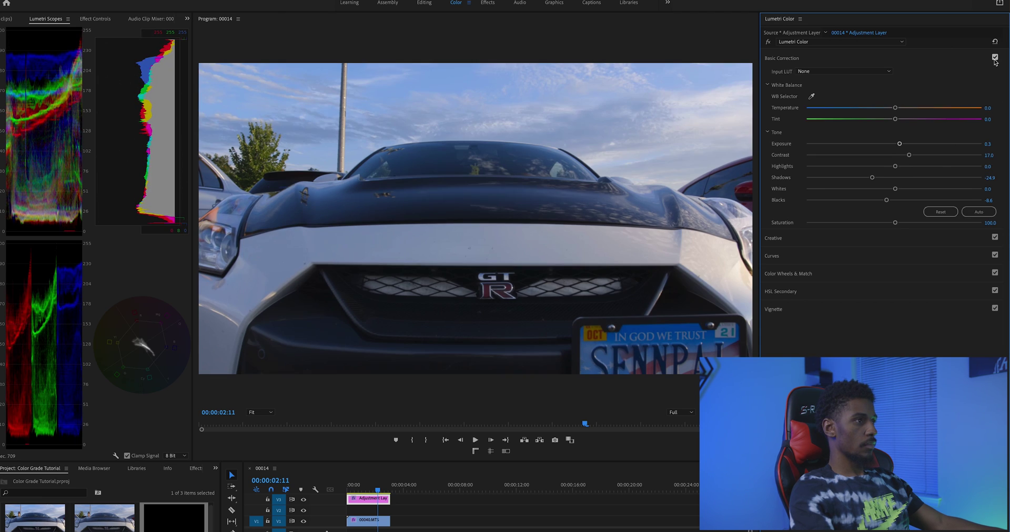
{"action": "left_click", "coordinate": [995, 58]}
{"action": "left_click", "coordinate": [995, 58]}
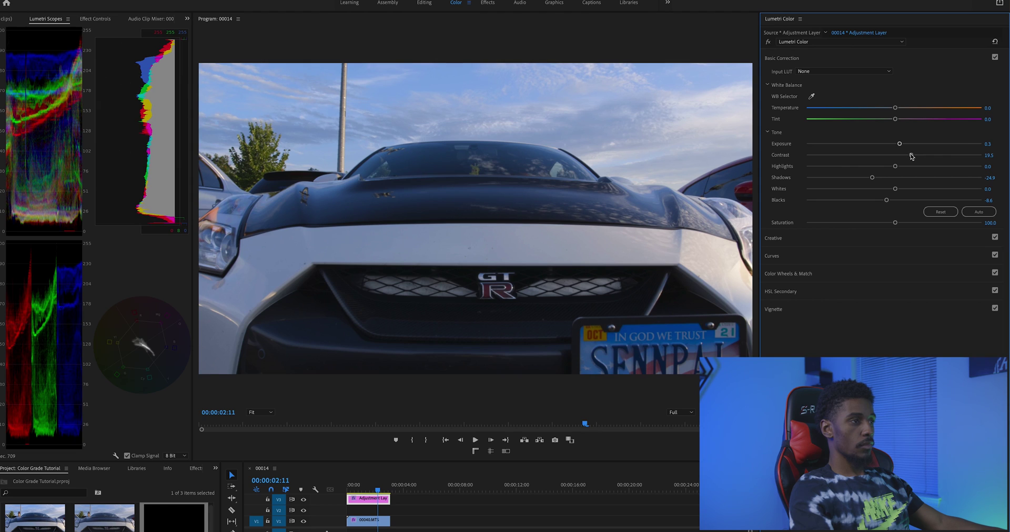
Set the Basic Correction Saturation to 105 and raise Highlights to 10.1
{"action": "left_click", "coordinate": [992, 222]}
{"action": "type", "text": "105"}
{"action": "key", "text": "Return"}
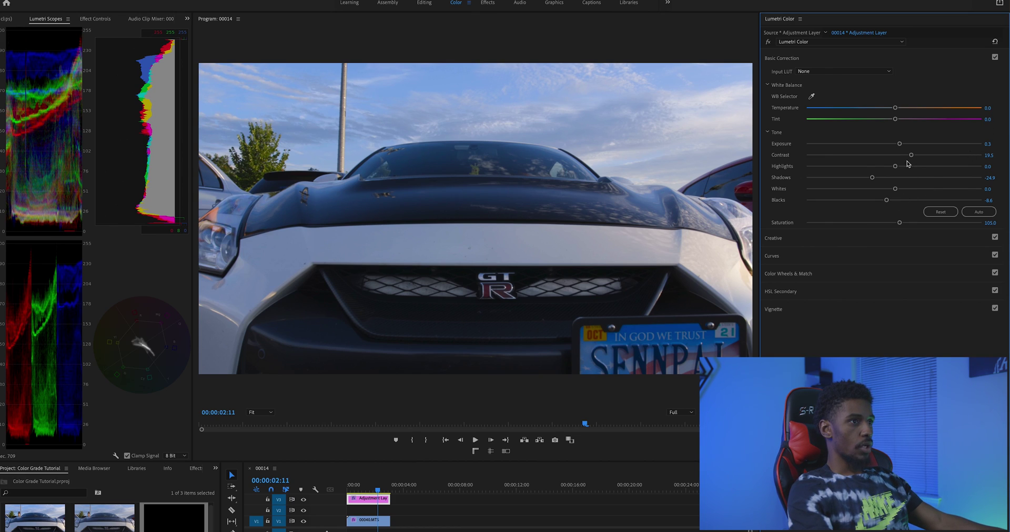
{"action": "left_click_drag", "start_coordinate": [894, 166], "coordinate": [903, 167]}
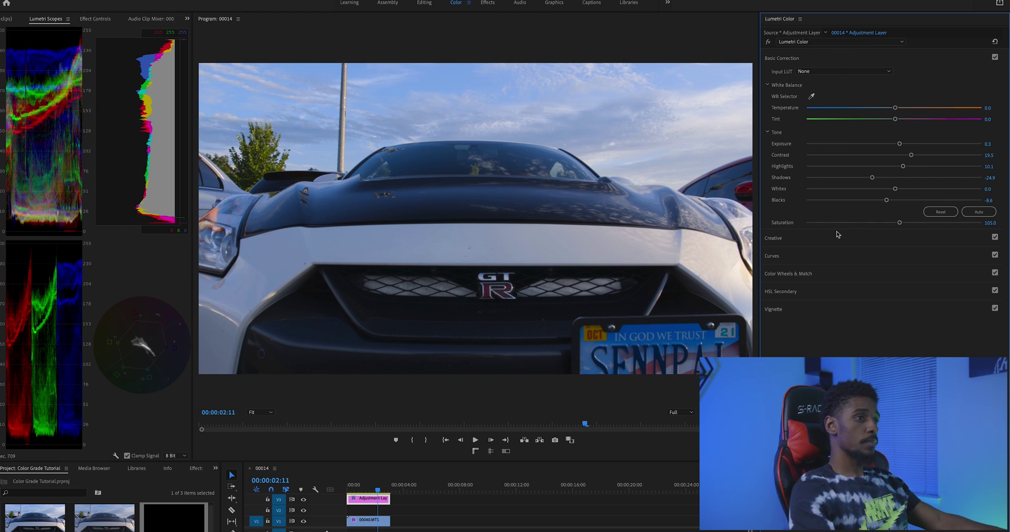
Try the creative looks SL CLEAN FUJI B, SL CLEAN STRAIGHT NDR and SL IRON HDR, and return the Look to None
{"action": "left_click", "coordinate": [799, 240]}
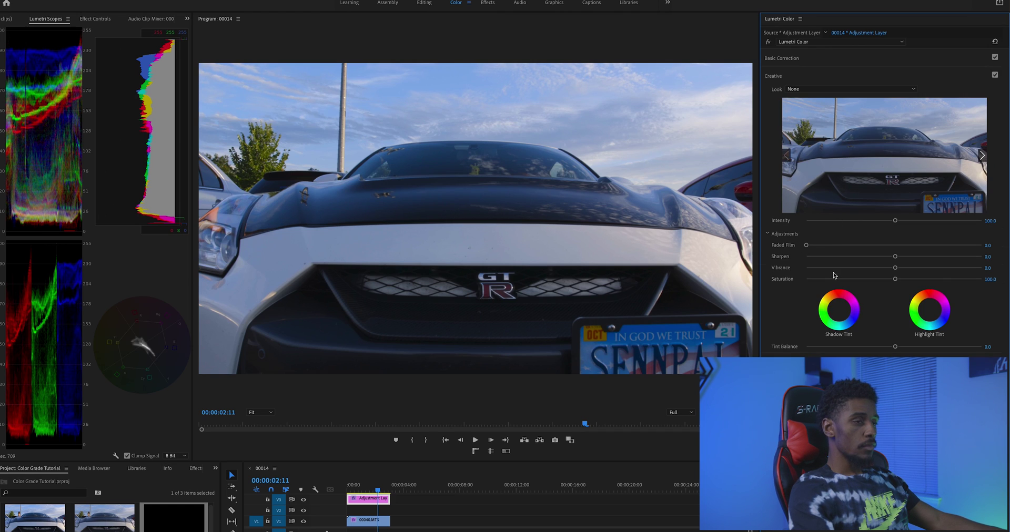
{"action": "left_click", "coordinate": [800, 365]}
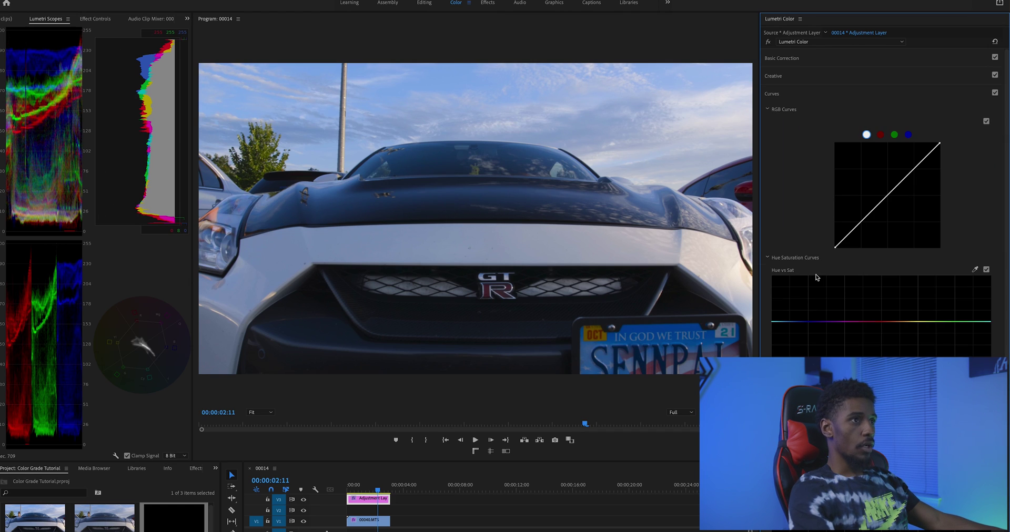
{"action": "left_click", "coordinate": [802, 78]}
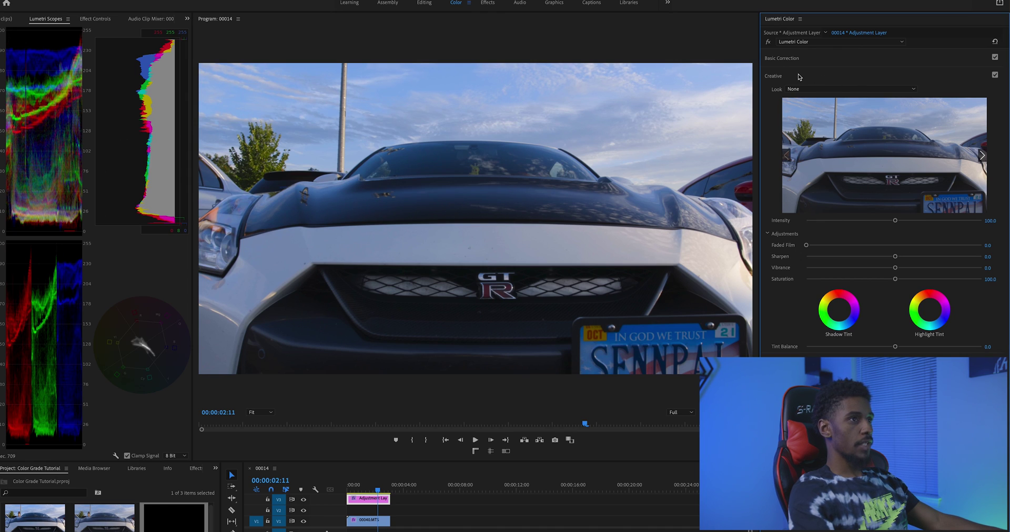
{"action": "left_click", "coordinate": [829, 91]}
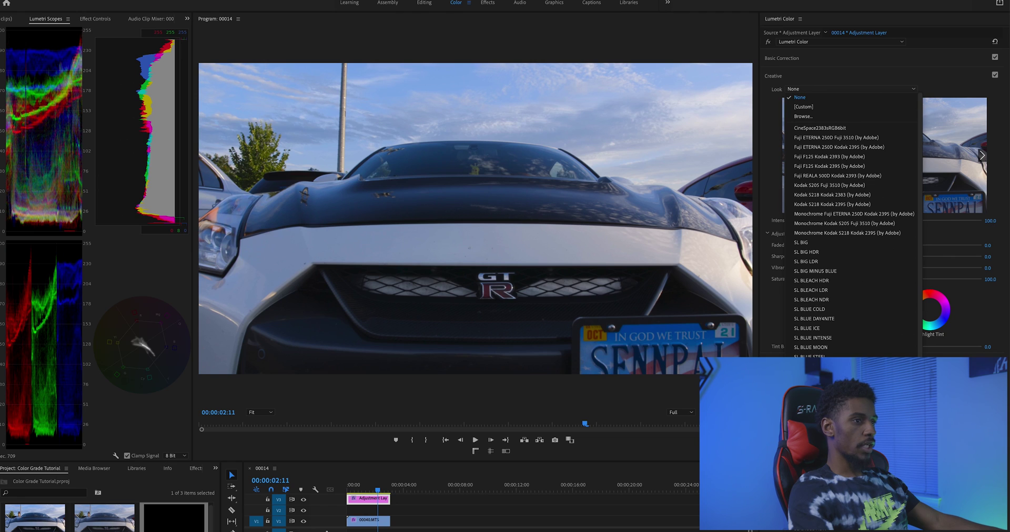
{"action": "scroll", "coordinate": [842, 237], "scroll_direction": "down", "scroll_amount": 3}
{"action": "left_click", "coordinate": [838, 156]}
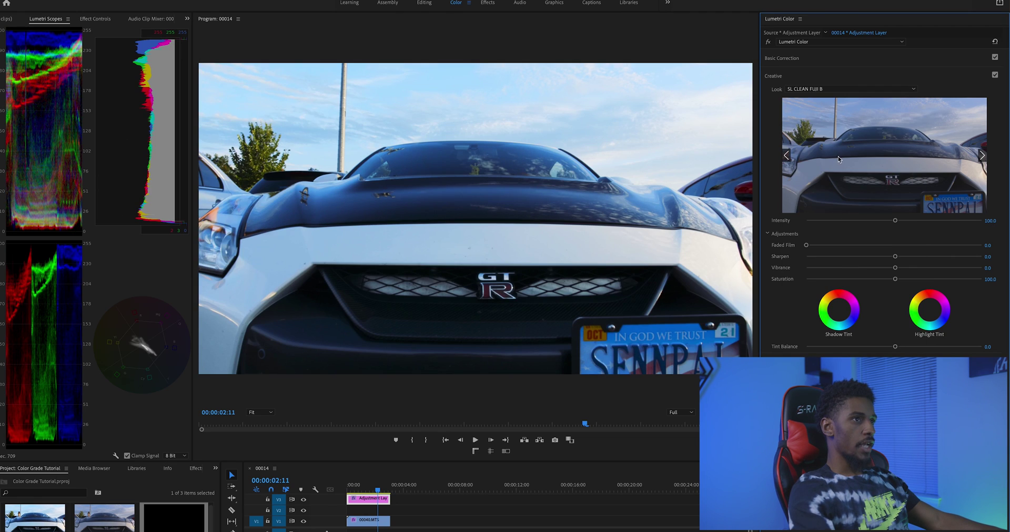
{"action": "left_click", "coordinate": [815, 90]}
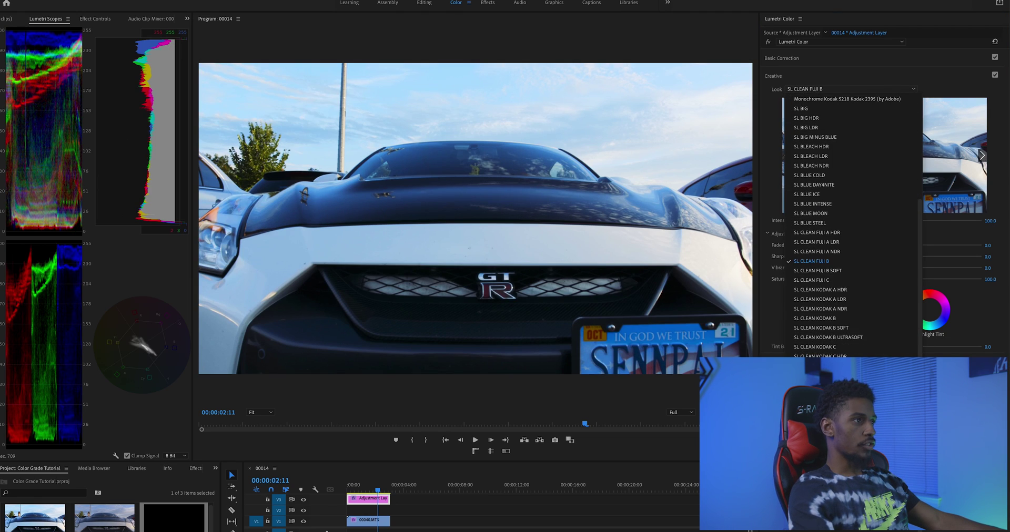
{"action": "left_click", "coordinate": [821, 338]}
{"action": "left_click", "coordinate": [814, 89]}
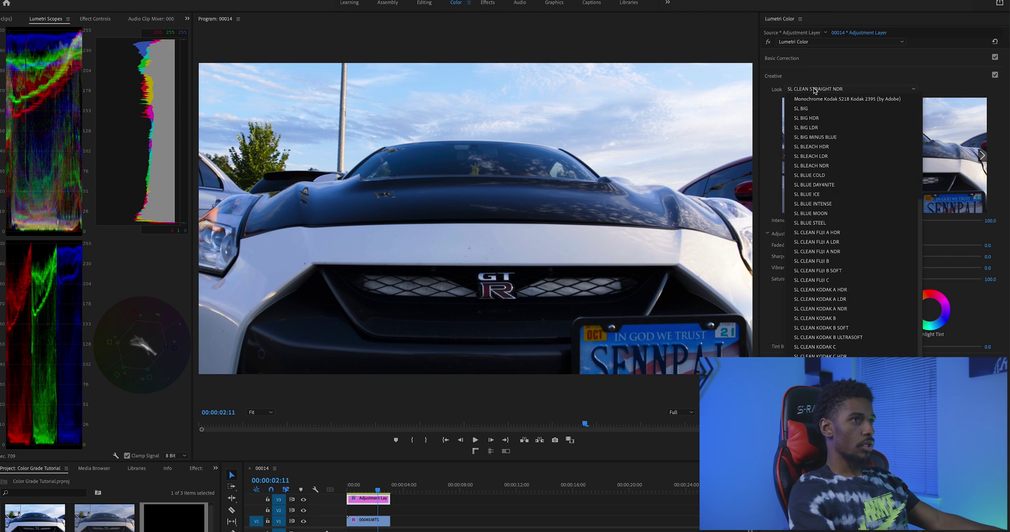
{"action": "scroll", "coordinate": [849, 177], "scroll_direction": "down", "scroll_amount": 5}
{"action": "left_click", "coordinate": [849, 177]}
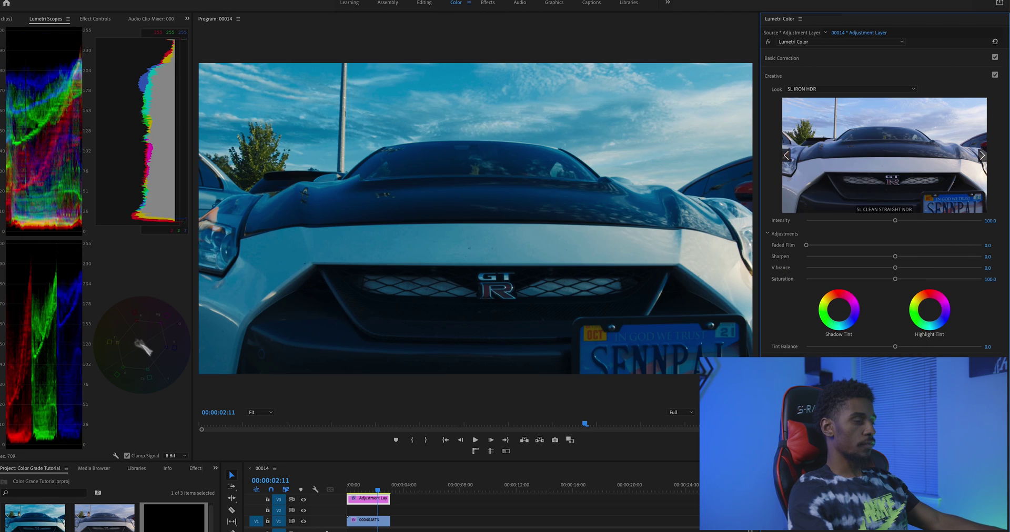
{"action": "left_click", "coordinate": [836, 90]}
{"action": "scroll", "coordinate": [848, 178], "scroll_direction": "up", "scroll_amount": 5}
{"action": "left_click", "coordinate": [800, 98]}
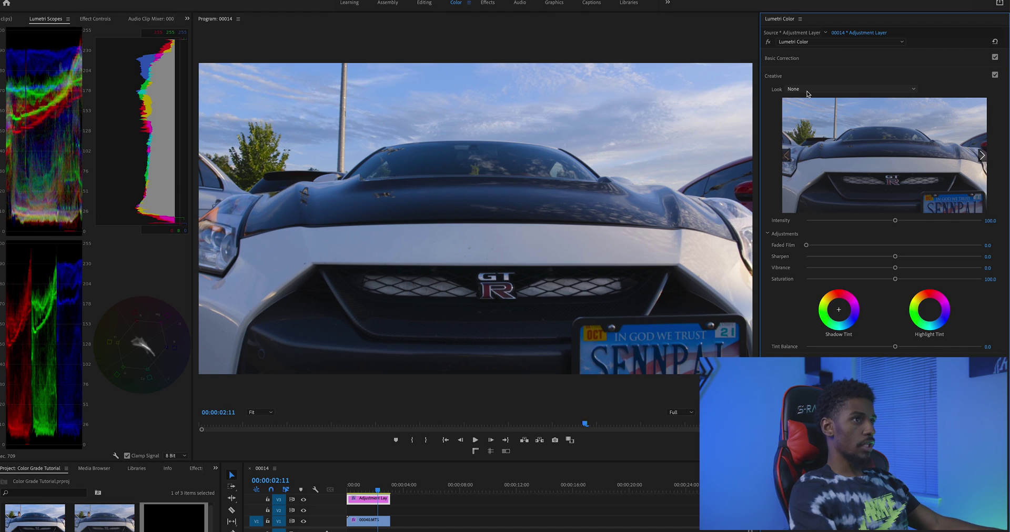
{"action": "left_click", "coordinate": [808, 93]}
{"action": "left_click", "coordinate": [819, 77]}
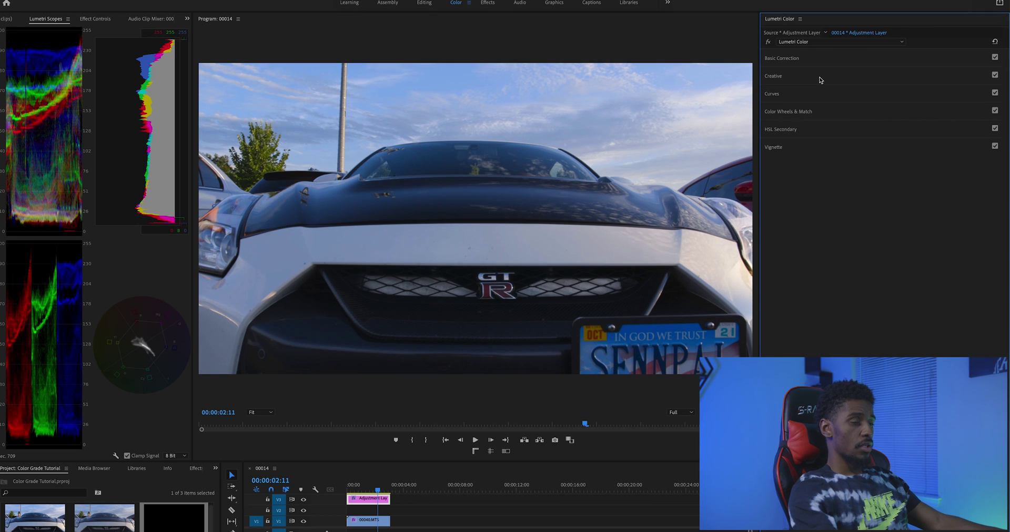
Shape the white RGB curve into a gentle S with a lowered shadow point and a raised midtone point
{"action": "left_click", "coordinate": [785, 93]}
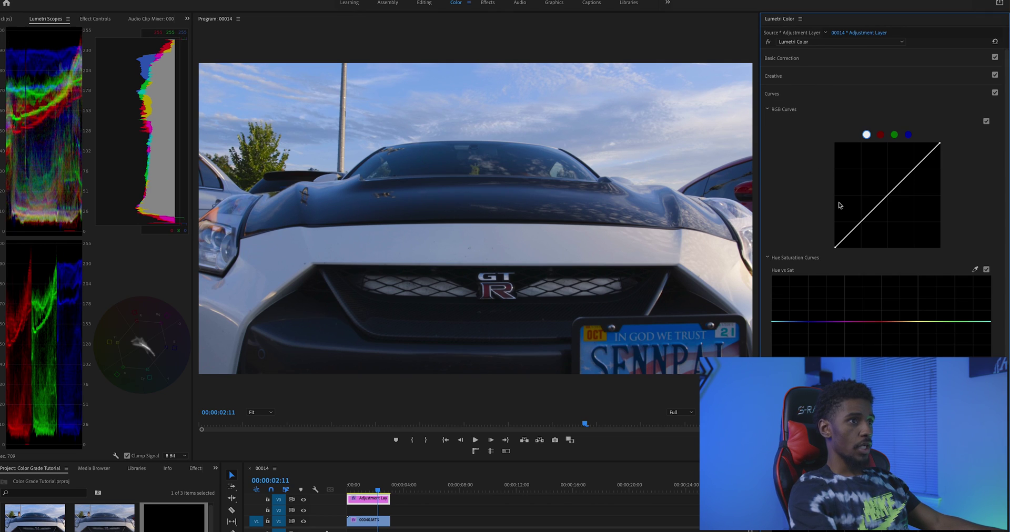
{"action": "left_click_drag", "start_coordinate": [855, 227], "coordinate": [858, 229]}
{"action": "left_click_drag", "start_coordinate": [896, 198], "coordinate": [890, 191]}
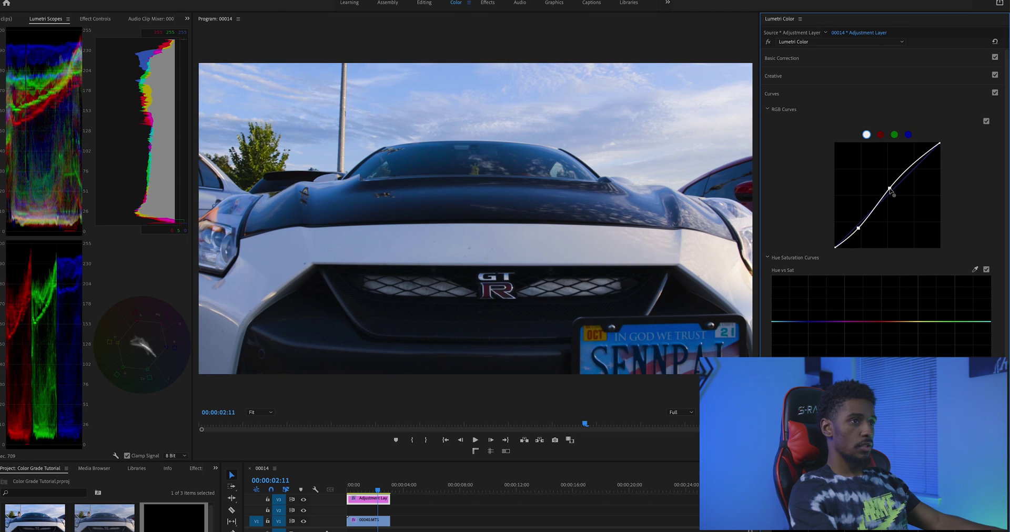
{"action": "left_click_drag", "start_coordinate": [860, 229], "coordinate": [859, 230]}
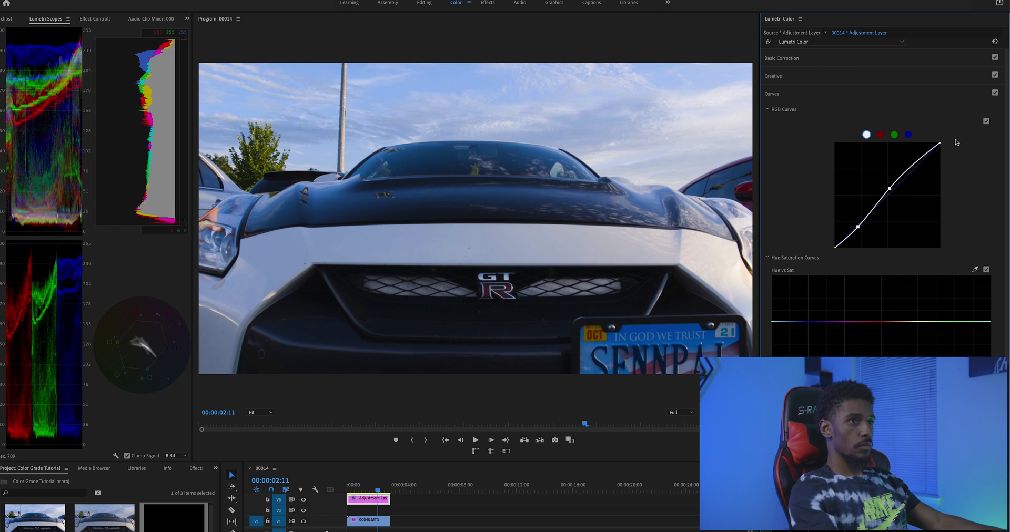
Compare the image with and without the RGB curves, leaving them enabled
{"action": "left_click", "coordinate": [987, 122]}
{"action": "left_click", "coordinate": [987, 122]}
{"action": "left_click", "coordinate": [986, 122]}
{"action": "left_click", "coordinate": [986, 122]}
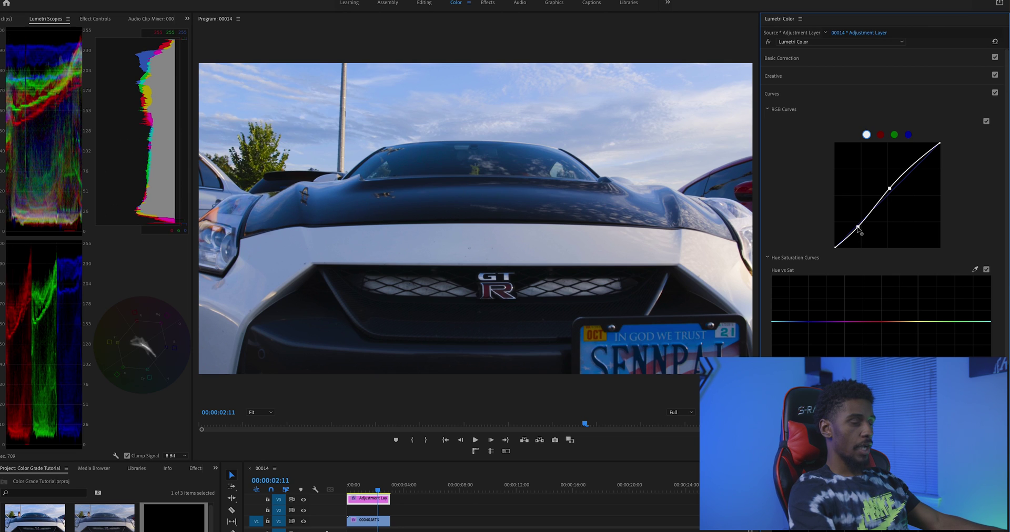
Move the RGB curve's lower point further toward the darkest shadows and its upper point toward the highlights
{"action": "left_click_drag", "start_coordinate": [857, 227], "coordinate": [852, 231]}
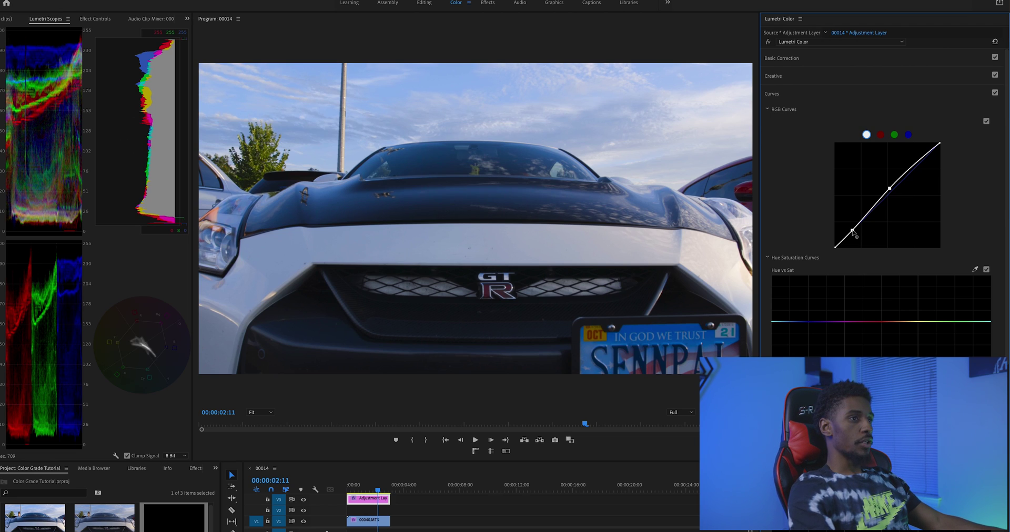
{"action": "left_click_drag", "start_coordinate": [853, 232], "coordinate": [854, 235]}
{"action": "left_click_drag", "start_coordinate": [889, 189], "coordinate": [904, 175]}
Reduce the Basic Correction Contrast to about 18.0
{"action": "left_click", "coordinate": [802, 58]}
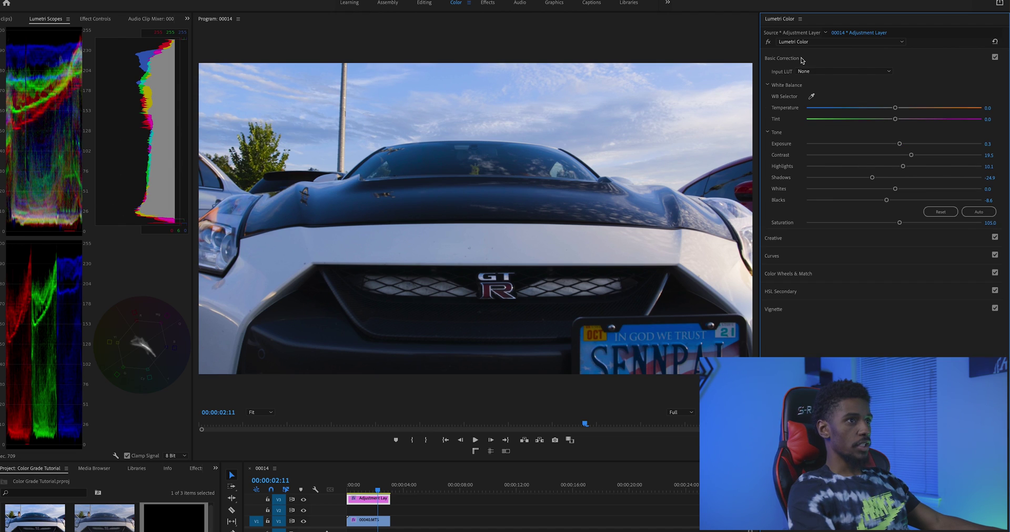
{"action": "left_click_drag", "start_coordinate": [911, 155], "coordinate": [907, 155]}
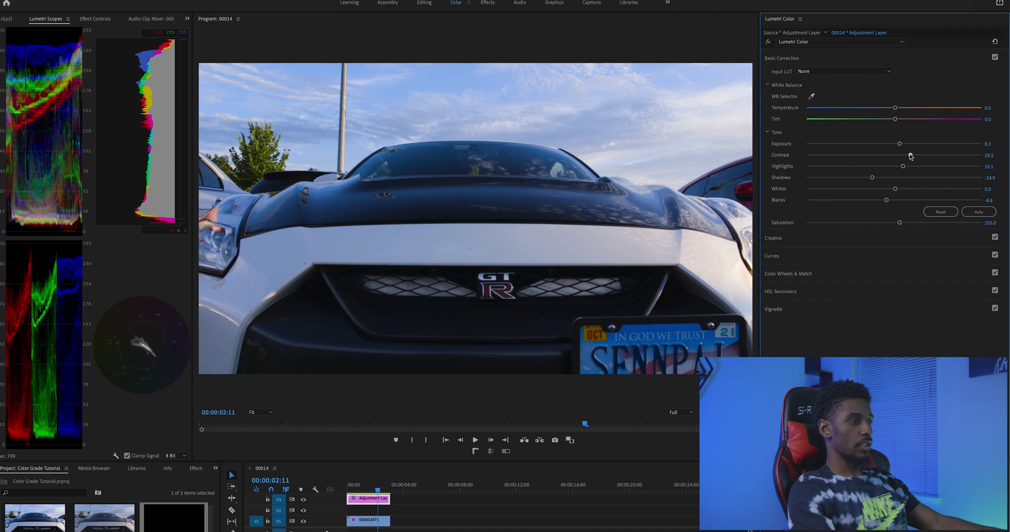
{"action": "left_click", "coordinate": [798, 240]}
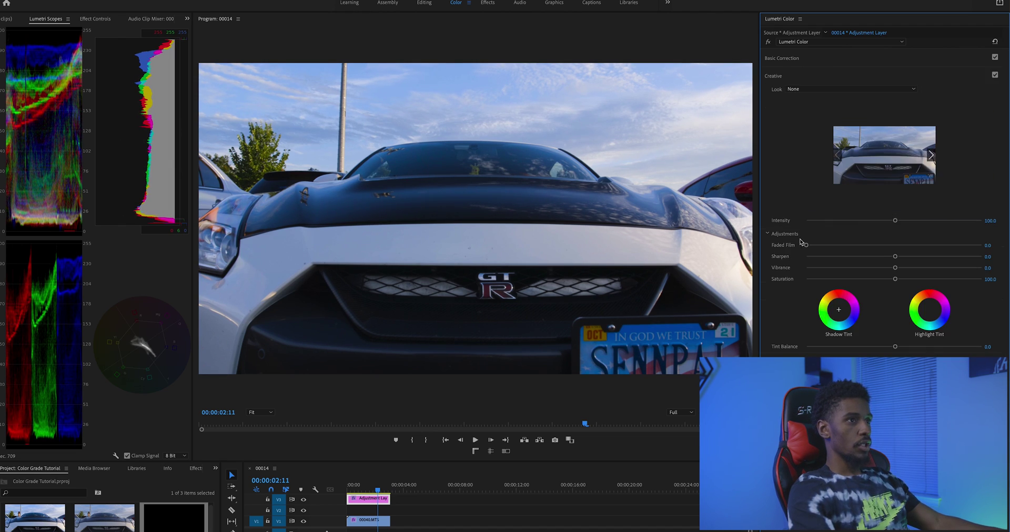
Deepen the RGB S-curve by pulling its shadow point slightly lower and nudging the highlight point toward the midtones
{"action": "left_click", "coordinate": [774, 349]}
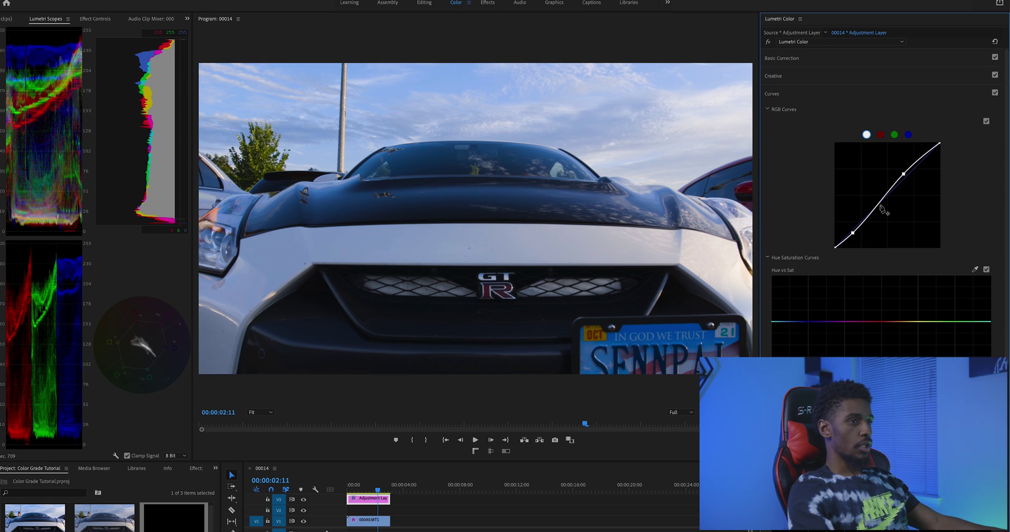
{"action": "left_click_drag", "start_coordinate": [853, 237], "coordinate": [884, 207]}
{"action": "mouse_move", "coordinate": [904, 174]}
{"action": "left_mouse_down"}
{"action": "mouse_move", "coordinate": [897, 160]}
{"action": "mouse_move", "coordinate": [902, 174]}
{"action": "left_mouse_up"}
{"action": "left_click_drag", "start_coordinate": [883, 208], "coordinate": [855, 238]}
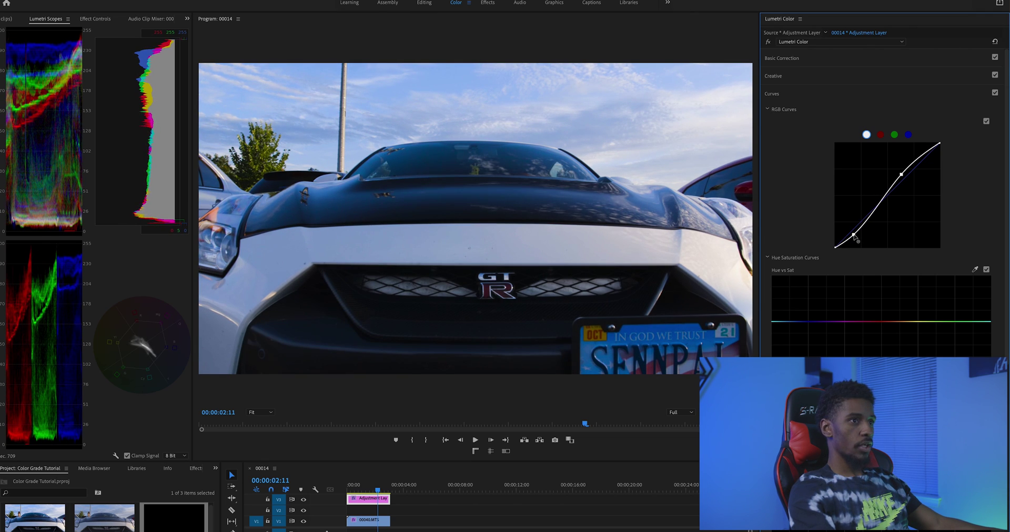
Move the RGB curve's upper point slightly toward the highlights and closer to the diagonal, comparing the image with and without Curves
{"action": "left_click_drag", "start_coordinate": [901, 174], "coordinate": [904, 177]}
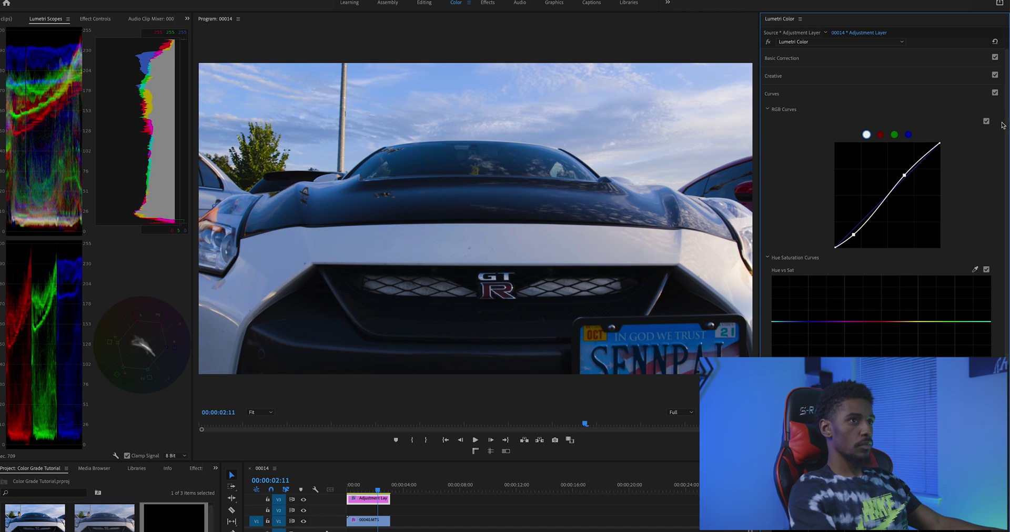
{"action": "left_click", "coordinate": [994, 93]}
{"action": "left_click", "coordinate": [995, 93]}
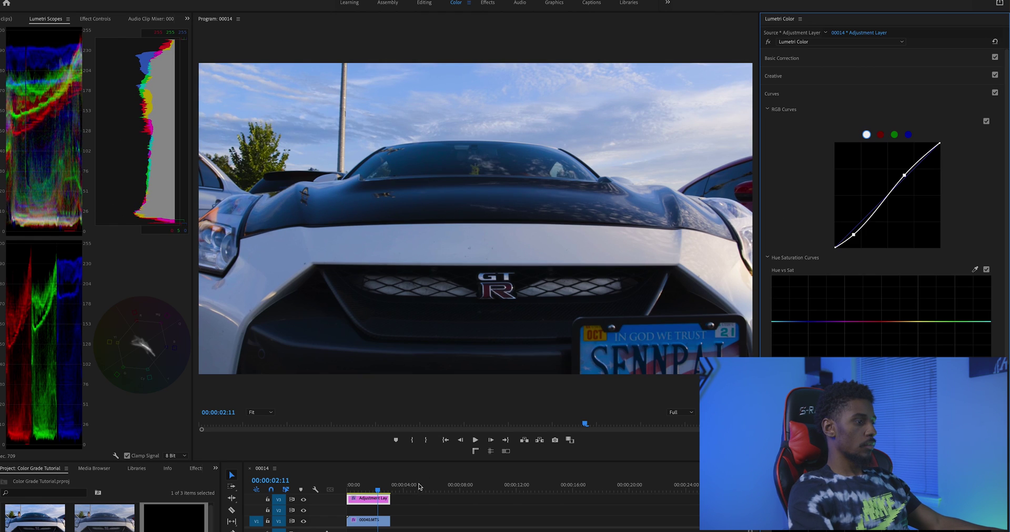
Scrub through the clip and compare it with and without the adjustment layer, reopening the Basic Correction settings for review
{"action": "left_click", "coordinate": [354, 489]}
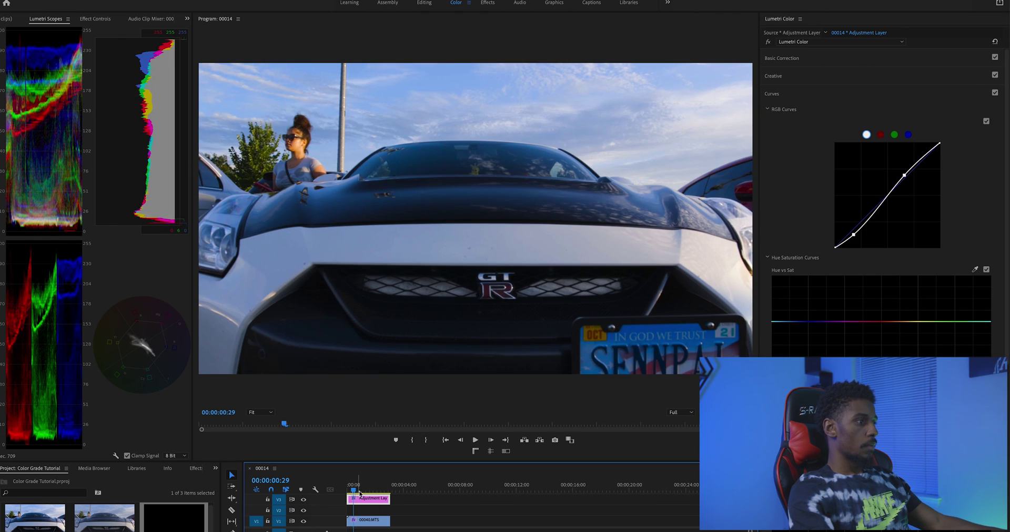
{"action": "left_click_drag", "start_coordinate": [359, 492], "coordinate": [376, 493]}
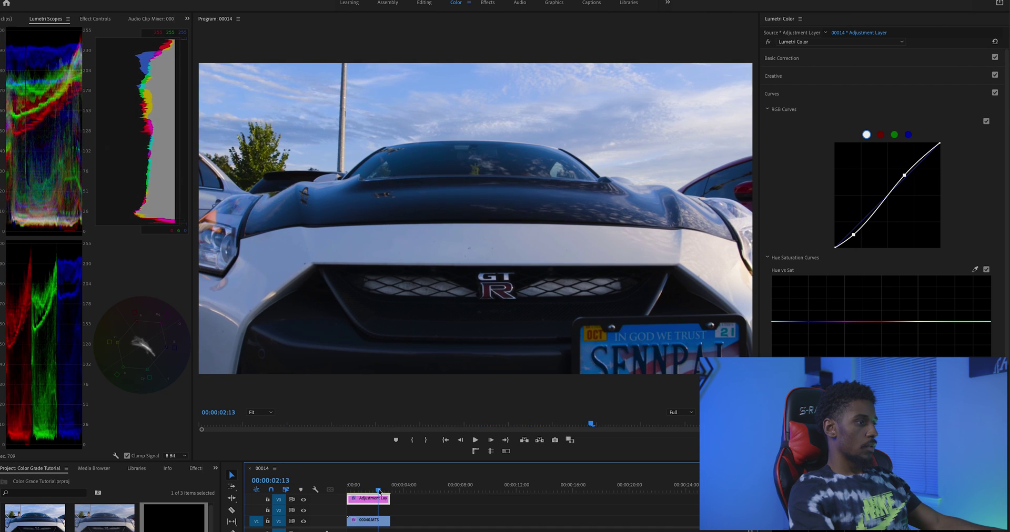
{"action": "left_click", "coordinate": [305, 500]}
{"action": "left_click", "coordinate": [305, 501]}
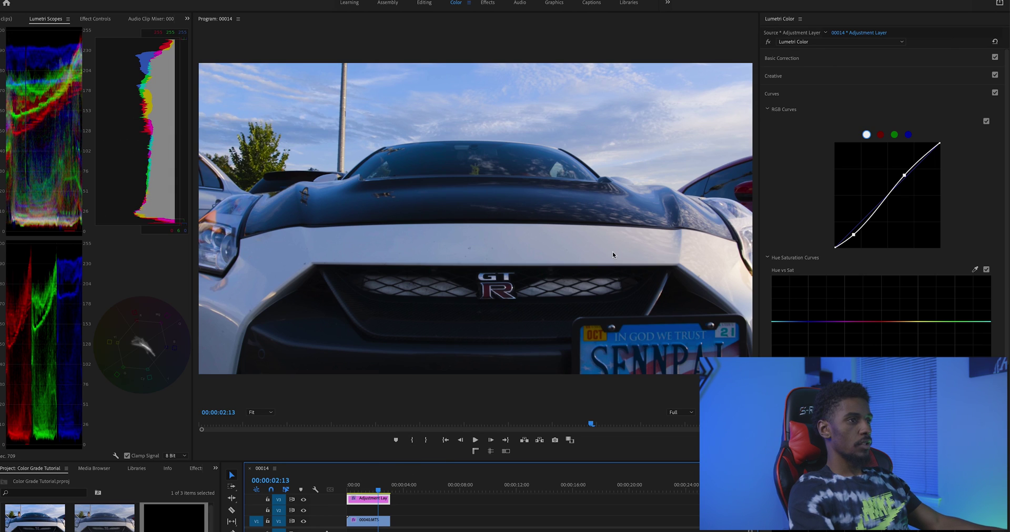
{"action": "left_click", "coordinate": [794, 62]}
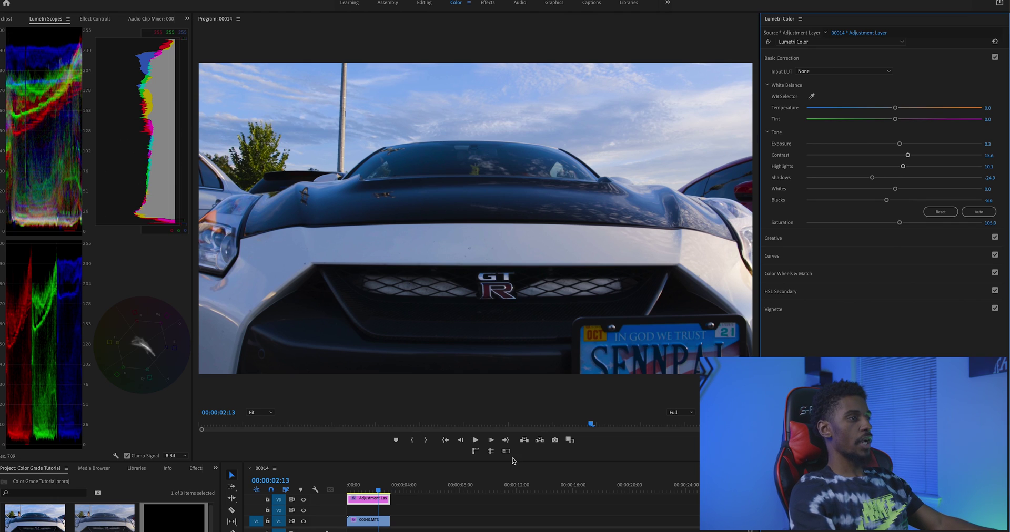
{"action": "left_click", "coordinate": [304, 500]}
{"action": "left_click", "coordinate": [303, 500]}
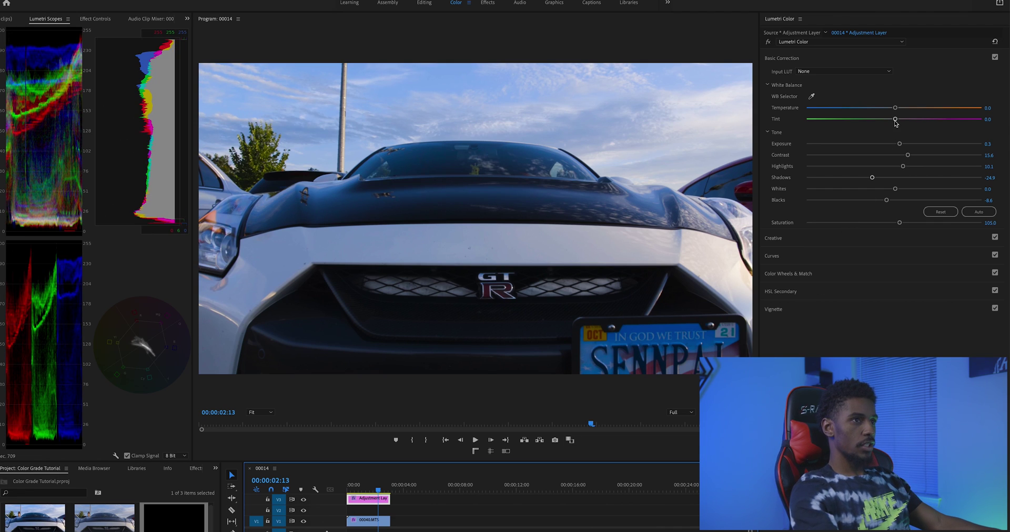
Try a warmer white balance Temperature on the adjustment layer and reset it to 0.0
{"action": "left_click_drag", "start_coordinate": [895, 107], "coordinate": [905, 108]}
{"action": "double_click", "coordinate": [906, 109]}
{"action": "double_click", "coordinate": [906, 108]}
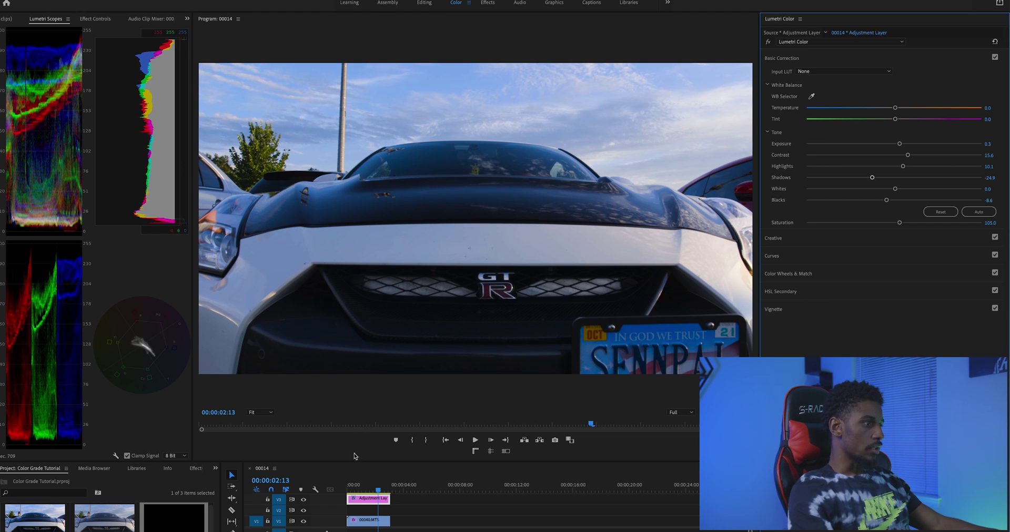
Compare the original footage with the current grade by switching the adjustment layer's track off and on, leaving it enabled
{"action": "left_click", "coordinate": [304, 501]}
{"action": "left_click", "coordinate": [304, 501]}
{"action": "left_click", "coordinate": [305, 501]}
{"action": "left_click", "coordinate": [304, 500]}
{"action": "left_click", "coordinate": [304, 500]}
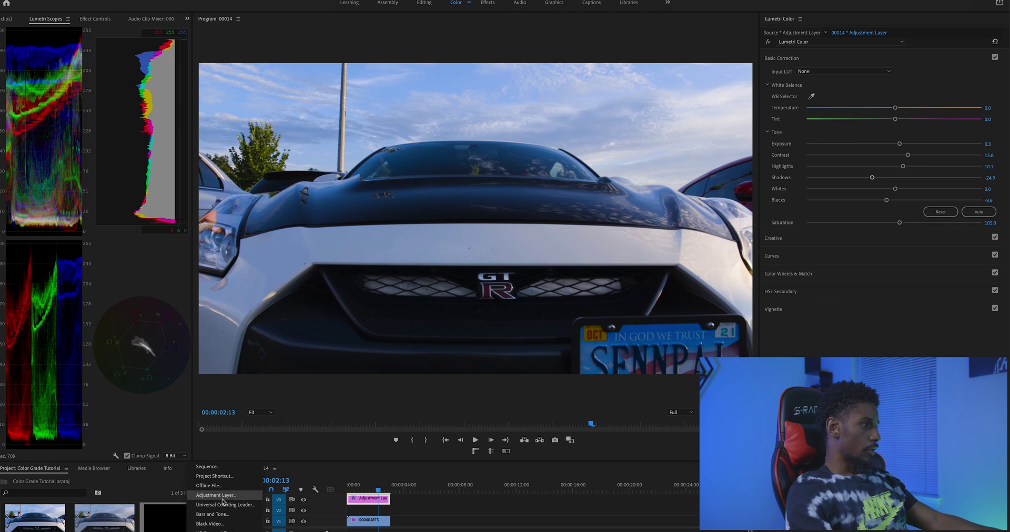
Create a second adjustment layer and place it on track V4 above the first one, covering the car clip
{"action": "left_click", "coordinate": [220, 508]}
{"action": "left_click", "coordinate": [556, 319]}
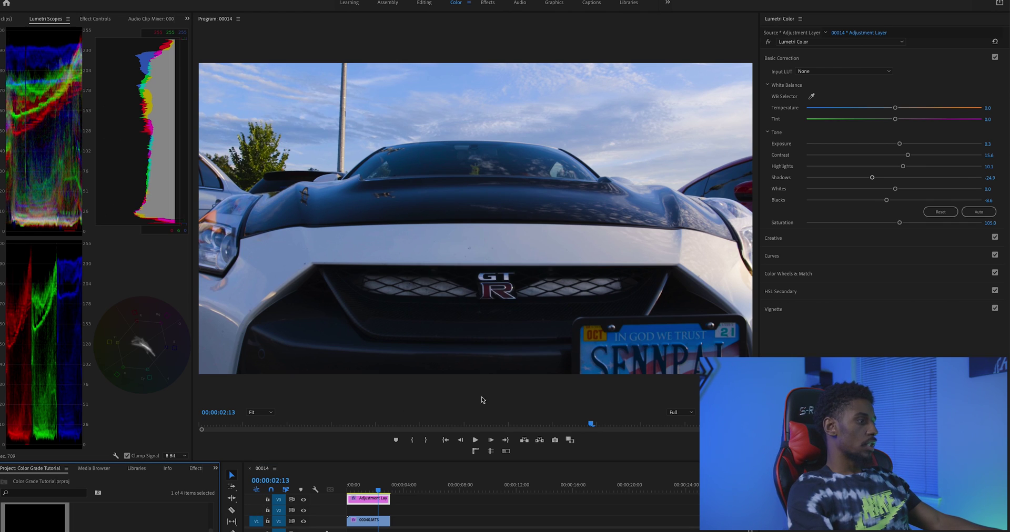
{"action": "left_click_drag", "start_coordinate": [35, 524], "coordinate": [387, 515]}
{"action": "scroll", "coordinate": [410, 511], "scroll_direction": "up", "scroll_amount": 2}
{"action": "left_click", "coordinate": [357, 488]}
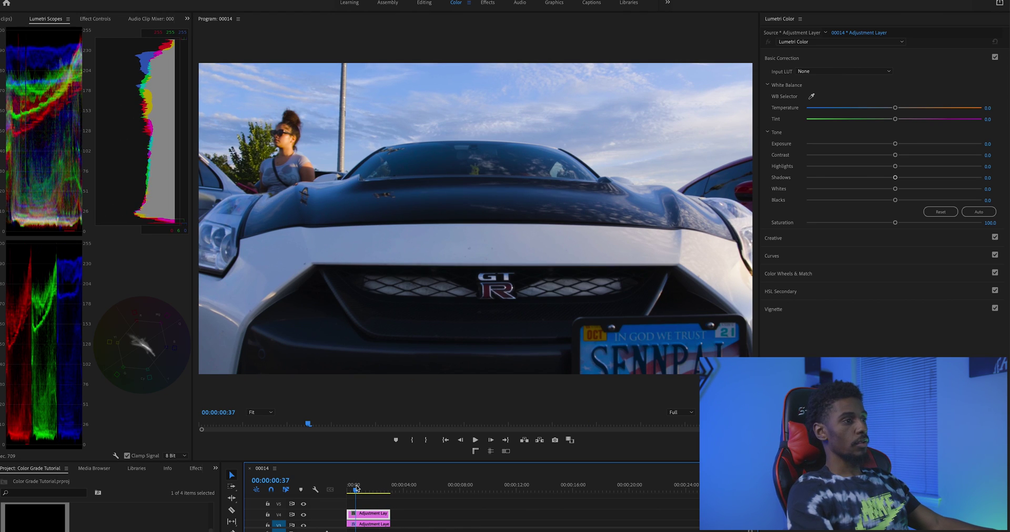
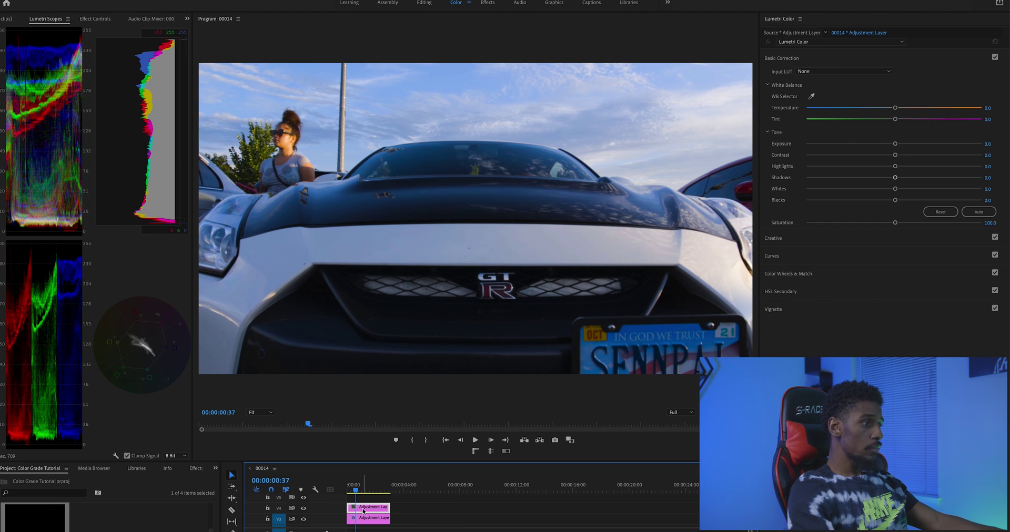
Try a warmer Temperature on the new V4 adjustment layer and reset it to 0.0
{"action": "scroll", "coordinate": [363, 511], "scroll_direction": "down", "scroll_amount": 1}
{"action": "scroll", "coordinate": [476, 374], "scroll_direction": "down", "scroll_amount": 8}
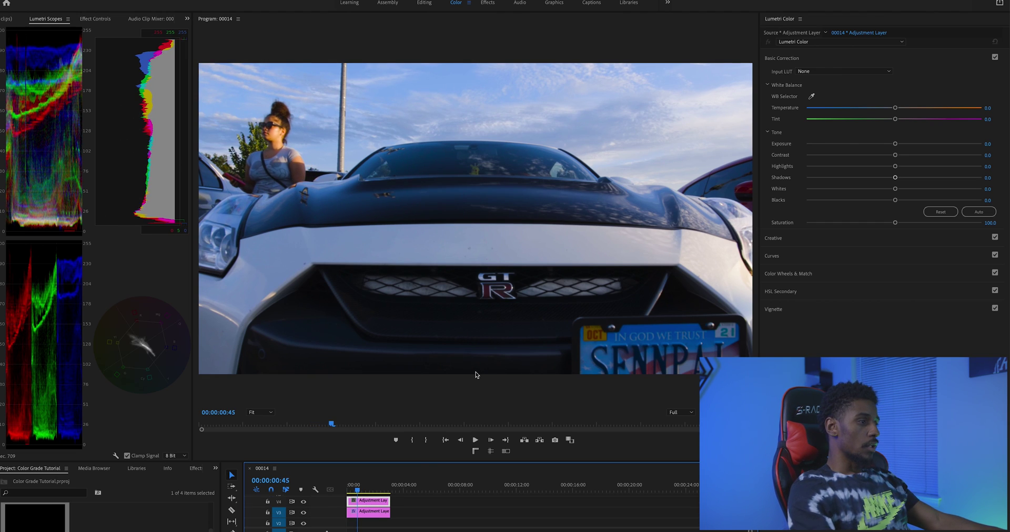
{"action": "left_click_drag", "start_coordinate": [895, 107], "coordinate": [905, 108]}
{"action": "double_click", "coordinate": [905, 108]}
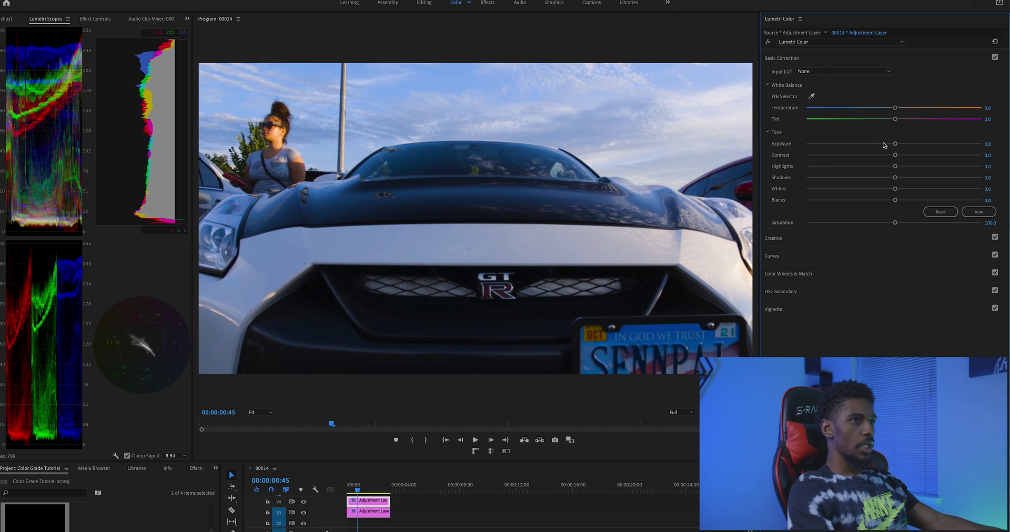
Slightly lower the blues' saturation on the new layer's Hue vs Sat curve, bounding them with points at cyan and magenta
{"action": "left_click", "coordinate": [802, 255]}
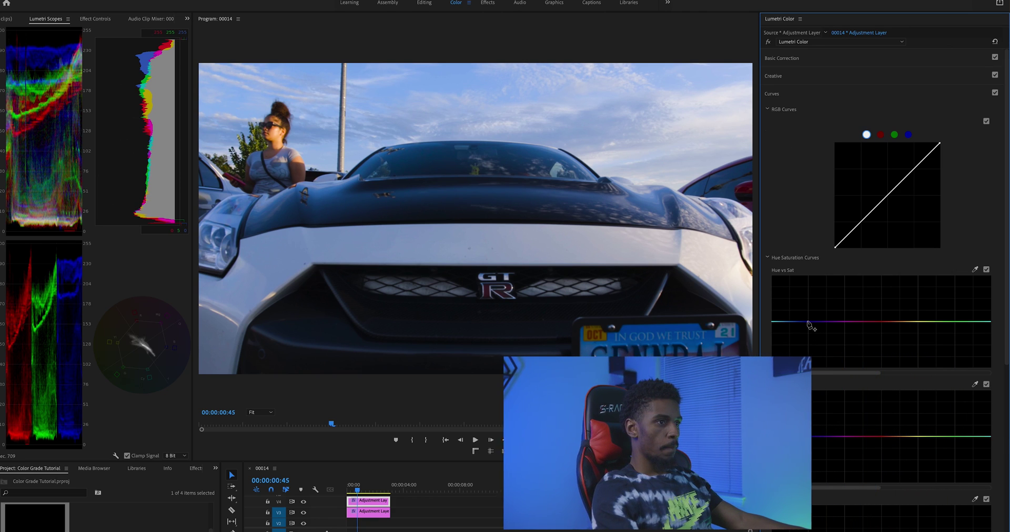
{"action": "left_click", "coordinate": [837, 321]}
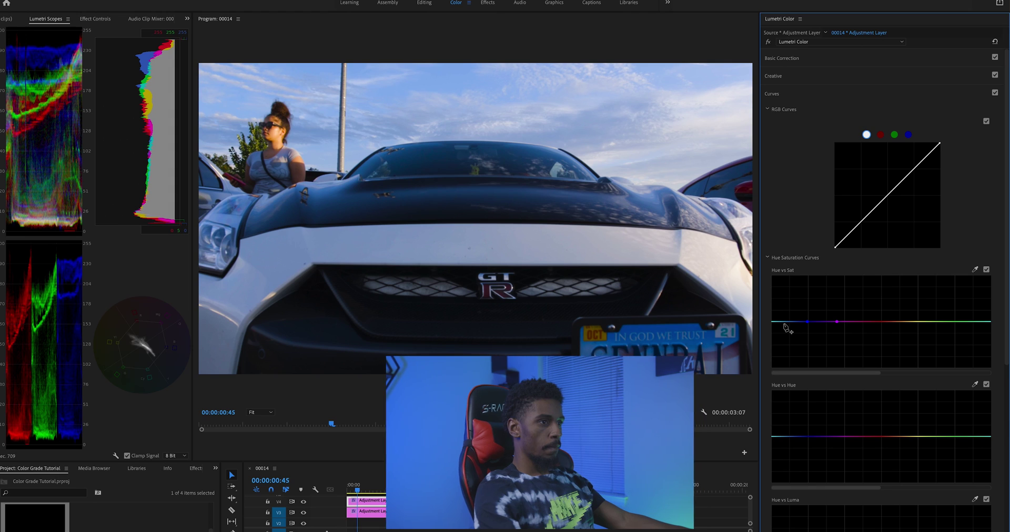
{"action": "left_click_drag", "start_coordinate": [808, 321], "coordinate": [809, 328]}
Shift the blues toward teal on the Hue vs Hue curve, raising a blue point between anchors at cyan and purple
{"action": "left_click", "coordinate": [806, 437]}
{"action": "left_click", "coordinate": [782, 436]}
{"action": "left_click", "coordinate": [830, 437]}
{"action": "left_click_drag", "start_coordinate": [807, 437], "coordinate": [808, 431]}
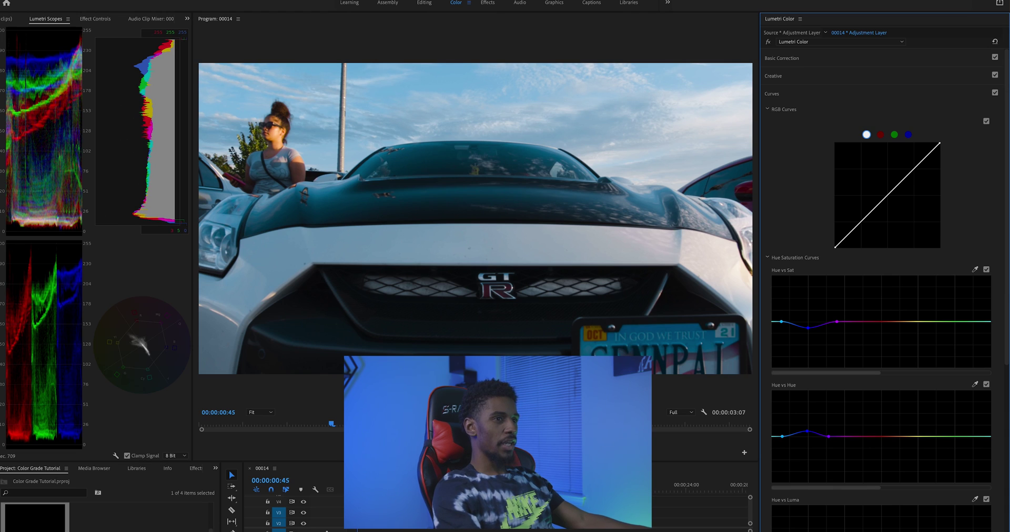
Compare the image with and without the Hue vs Sat curve and each adjustment layer, leaving everything enabled
{"action": "left_click", "coordinate": [987, 270]}
{"action": "left_click", "coordinate": [987, 270]}
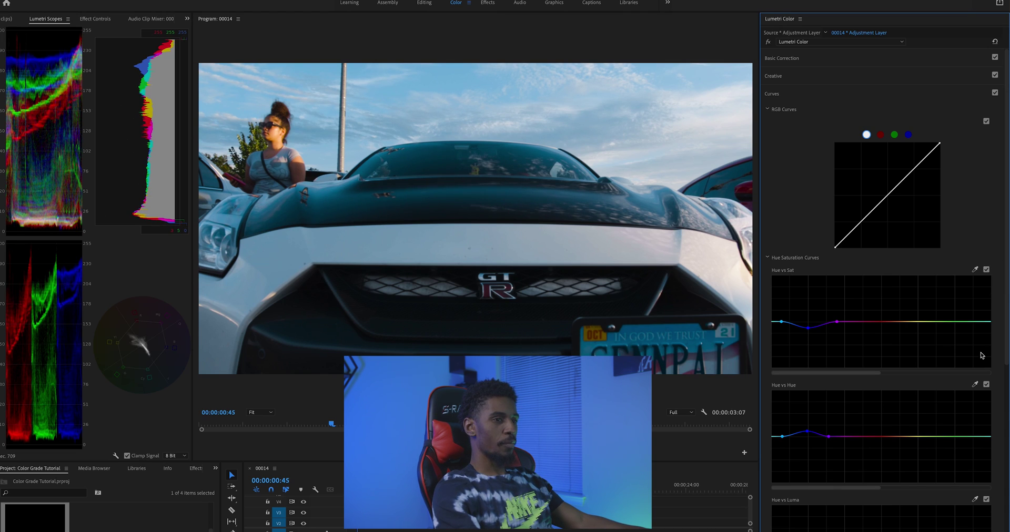
{"action": "left_click", "coordinate": [304, 502]}
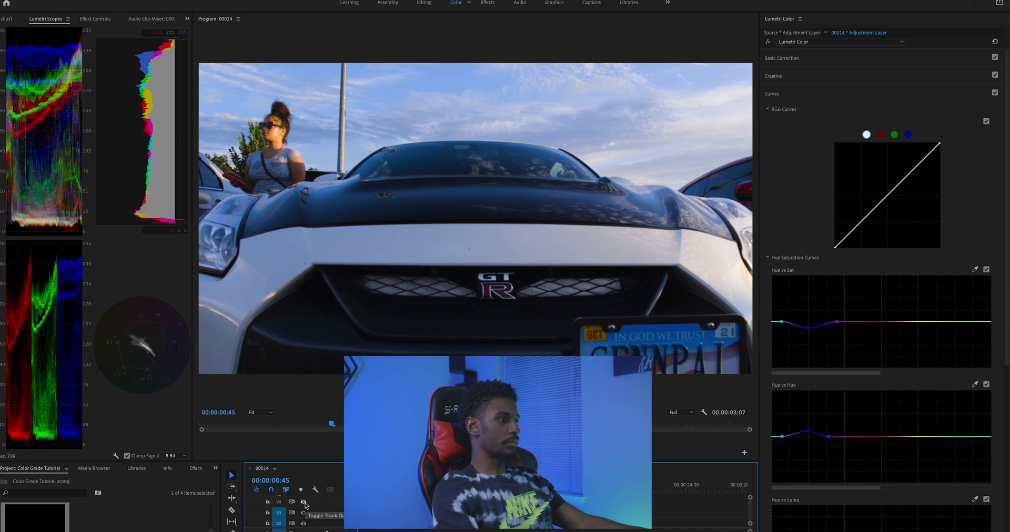
{"action": "left_click", "coordinate": [304, 502]}
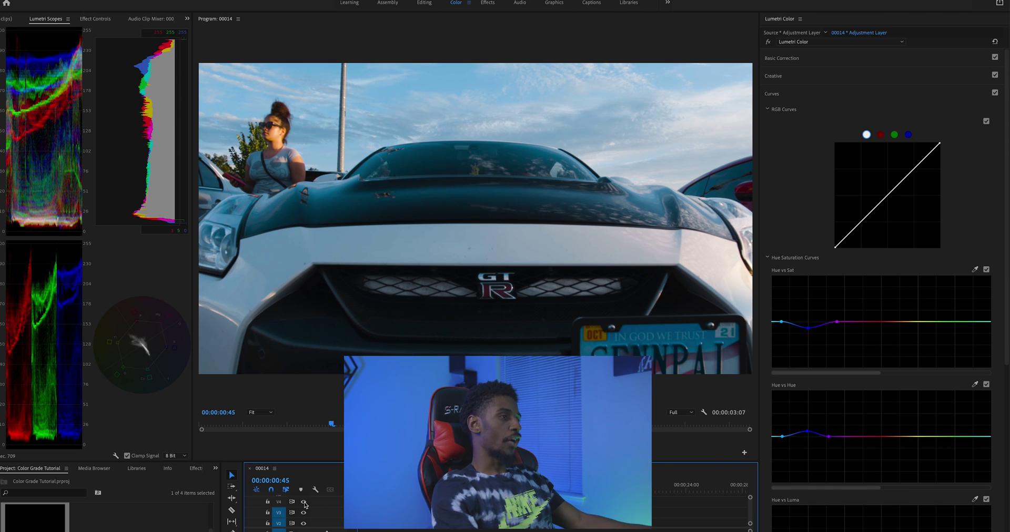
{"action": "left_click", "coordinate": [304, 503]}
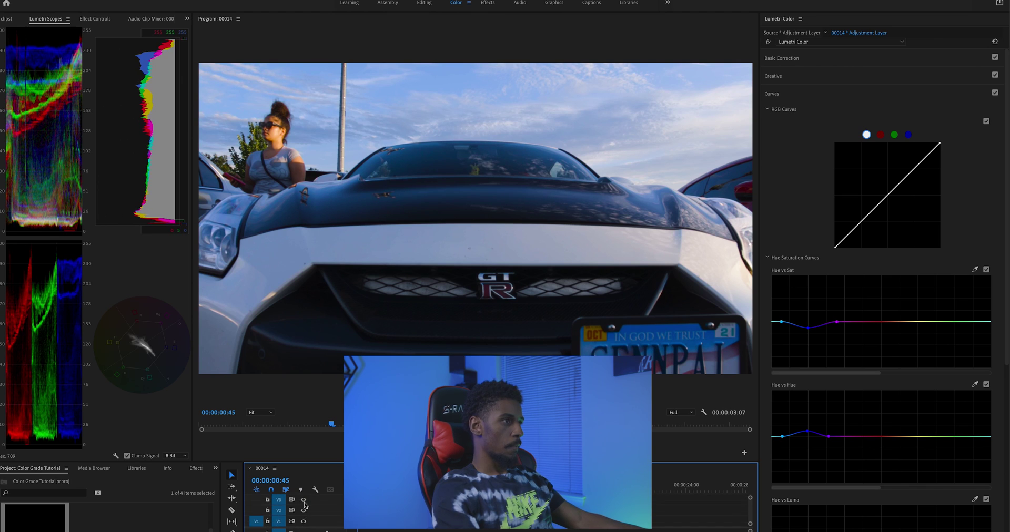
{"action": "scroll", "coordinate": [305, 504], "scroll_direction": "down", "scroll_amount": 1}
{"action": "left_click", "coordinate": [304, 501]}
{"action": "left_click", "coordinate": [304, 501]}
{"action": "scroll", "coordinate": [304, 502], "scroll_direction": "up", "scroll_amount": 1}
{"action": "left_click", "coordinate": [304, 515]}
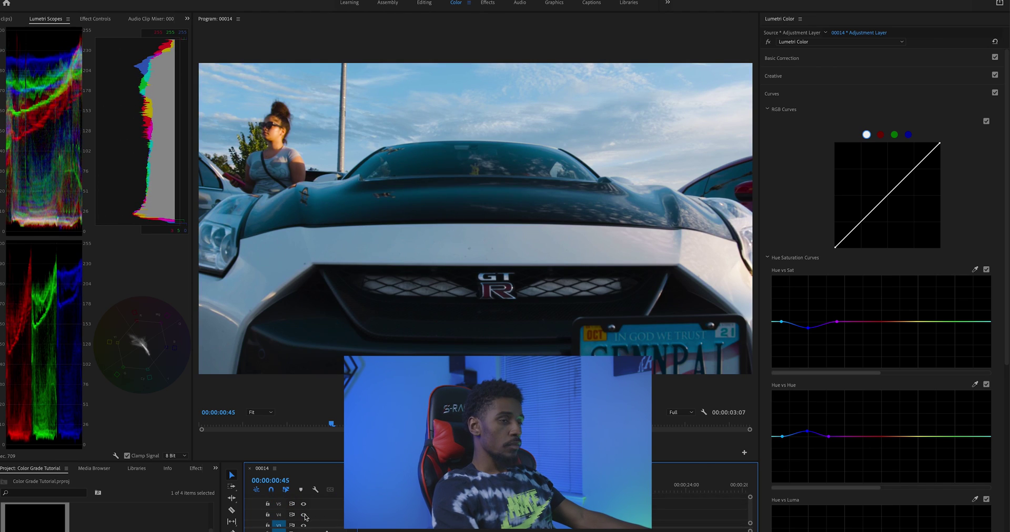
Slightly brighten the blues on the Hue vs Luma curve between cyan and purple anchors, and check the Hue vs Sat effect
{"action": "scroll", "coordinate": [820, 353], "scroll_direction": "down", "scroll_amount": 3}
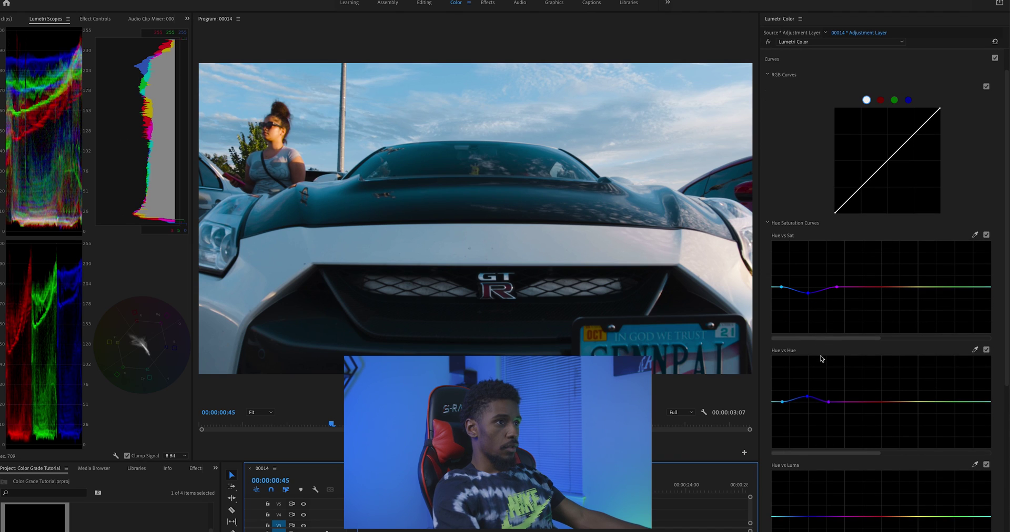
{"action": "scroll", "coordinate": [822, 359], "scroll_direction": "down", "scroll_amount": 1}
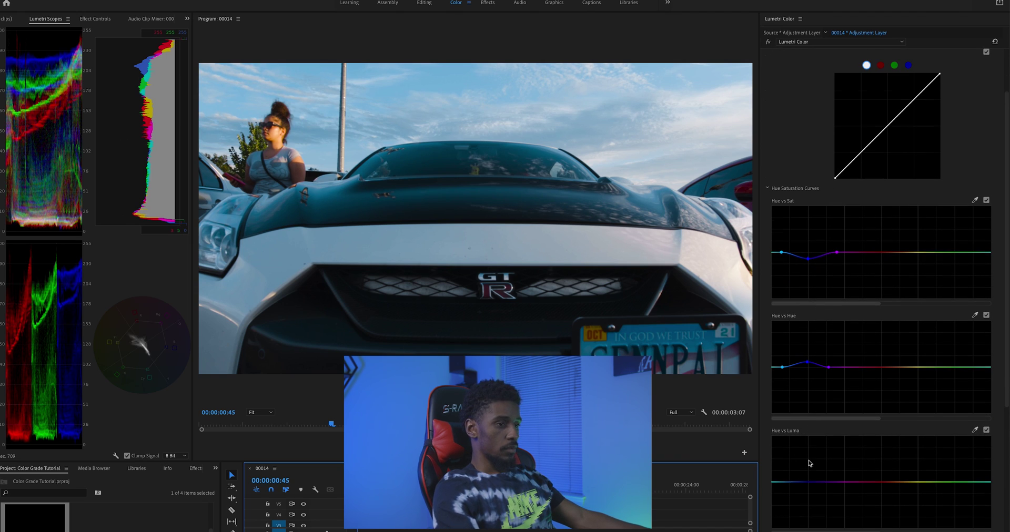
{"action": "scroll", "coordinate": [811, 463], "scroll_direction": "down", "scroll_amount": 1}
{"action": "left_click_drag", "start_coordinate": [816, 463], "coordinate": [801, 465]}
{"action": "left_click", "coordinate": [786, 466]}
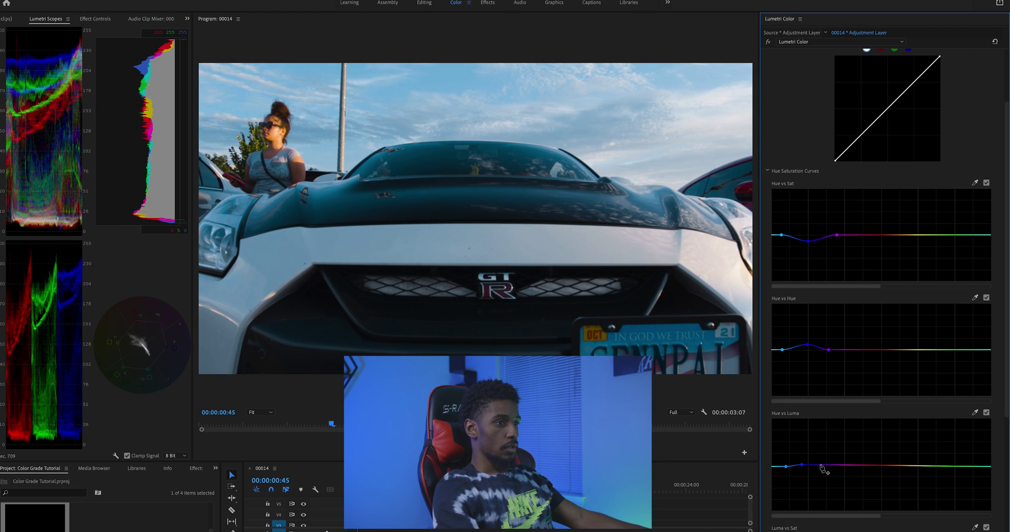
{"action": "left_click", "coordinate": [802, 465], "text": "ctrl"}
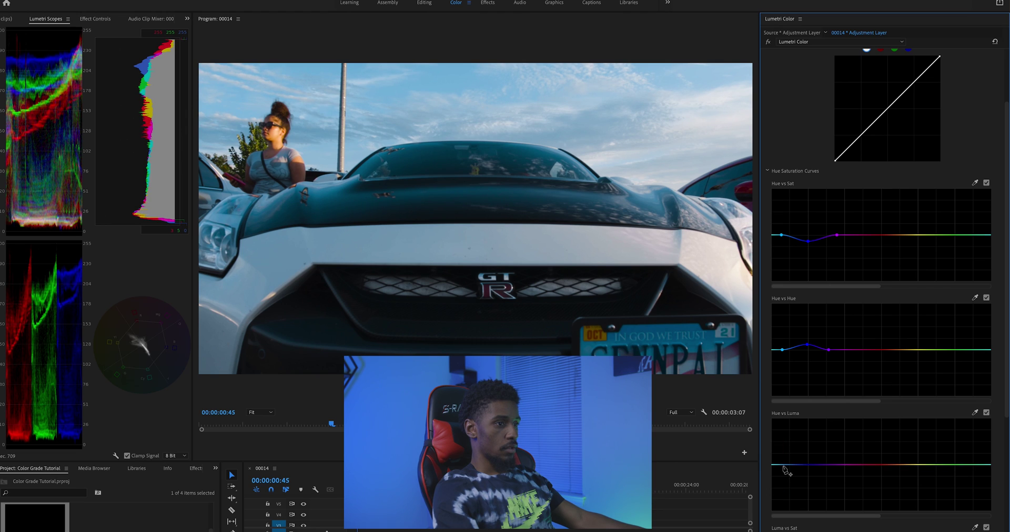
{"action": "left_click", "coordinate": [832, 465]}
{"action": "left_click_drag", "start_coordinate": [807, 465], "coordinate": [809, 465]}
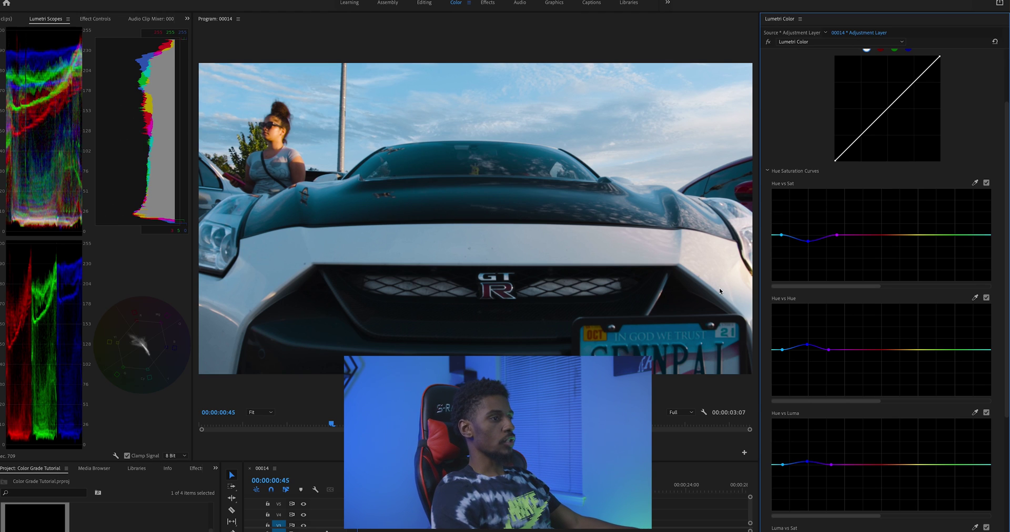
{"action": "left_click", "coordinate": [986, 183]}
Open Color Wheels & Match, try yellow-green and blue-violet tints on the Shadows wheel, and reset the wheel to neutral
{"action": "scroll", "coordinate": [850, 363], "scroll_direction": "down", "scroll_amount": 4}
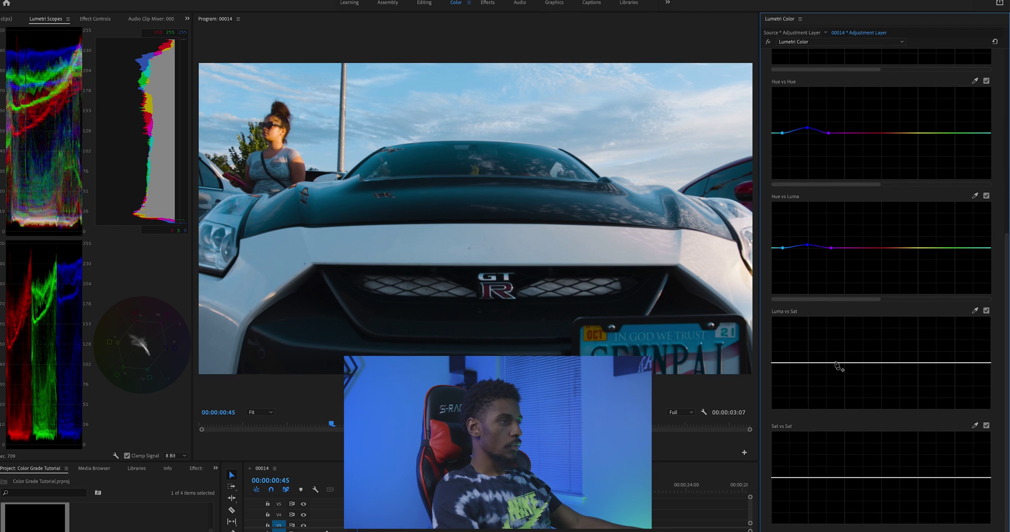
{"action": "scroll", "coordinate": [837, 366], "scroll_direction": "down", "scroll_amount": 1}
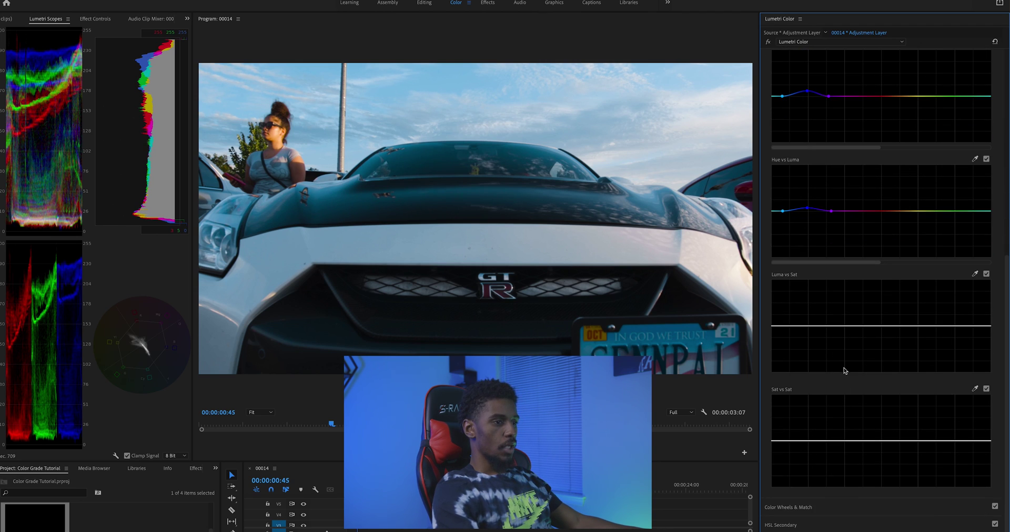
{"action": "left_click", "coordinate": [806, 508]}
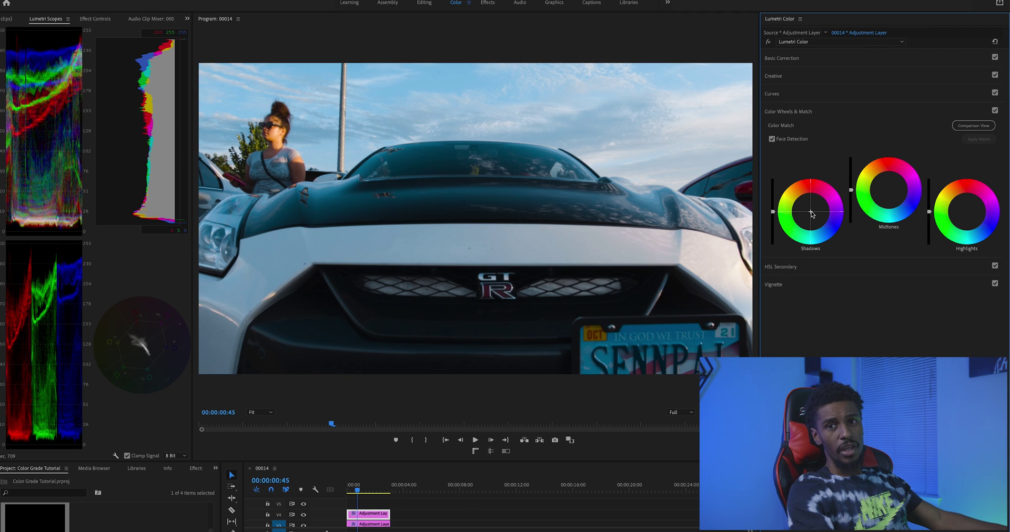
{"action": "mouse_move", "coordinate": [812, 214]}
{"action": "left_mouse_down"}
{"action": "mouse_move", "coordinate": [799, 213]}
{"action": "mouse_move", "coordinate": [805, 226]}
{"action": "mouse_move", "coordinate": [809, 213]}
{"action": "left_mouse_up"}
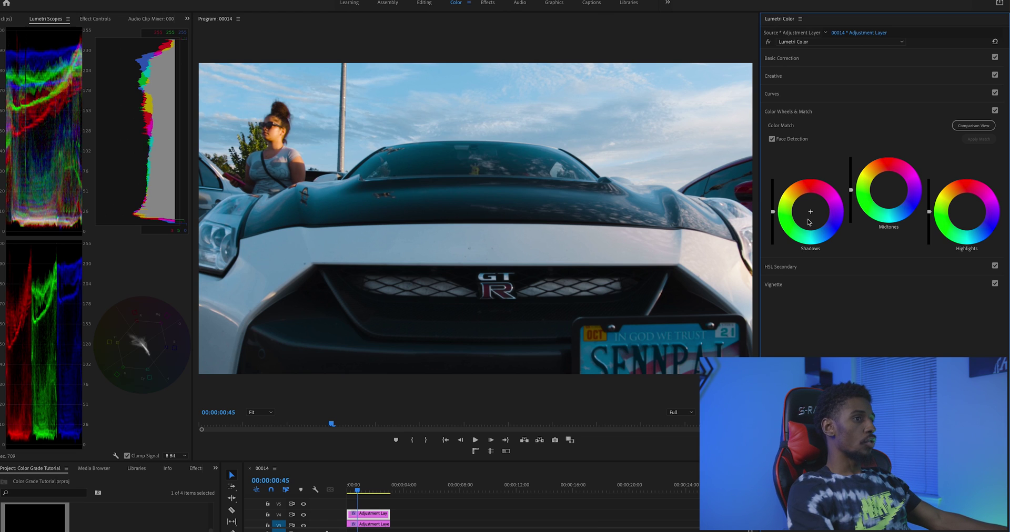
{"action": "left_click_drag", "start_coordinate": [813, 222], "coordinate": [792, 203]}
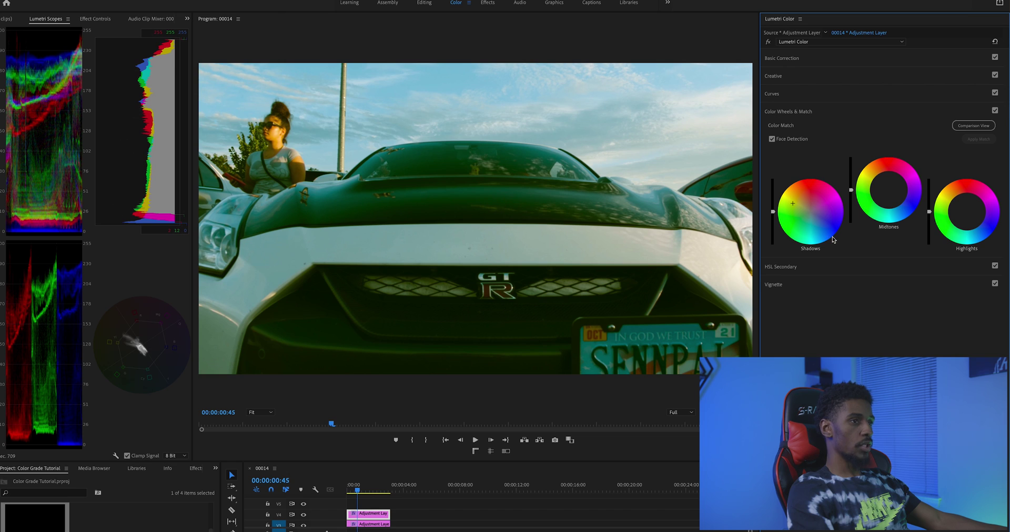
{"action": "left_click_drag", "start_coordinate": [829, 232], "coordinate": [818, 226]}
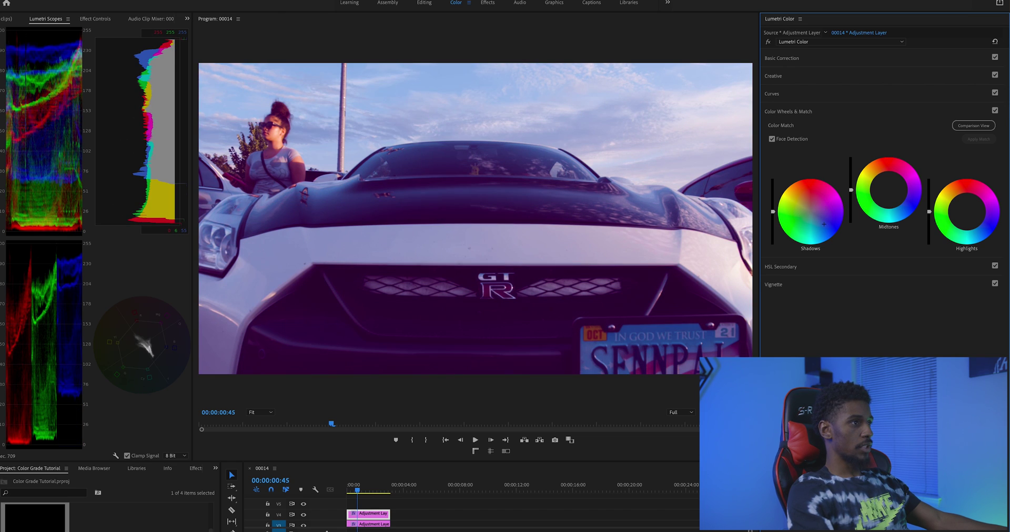
{"action": "double_click", "coordinate": [808, 211]}
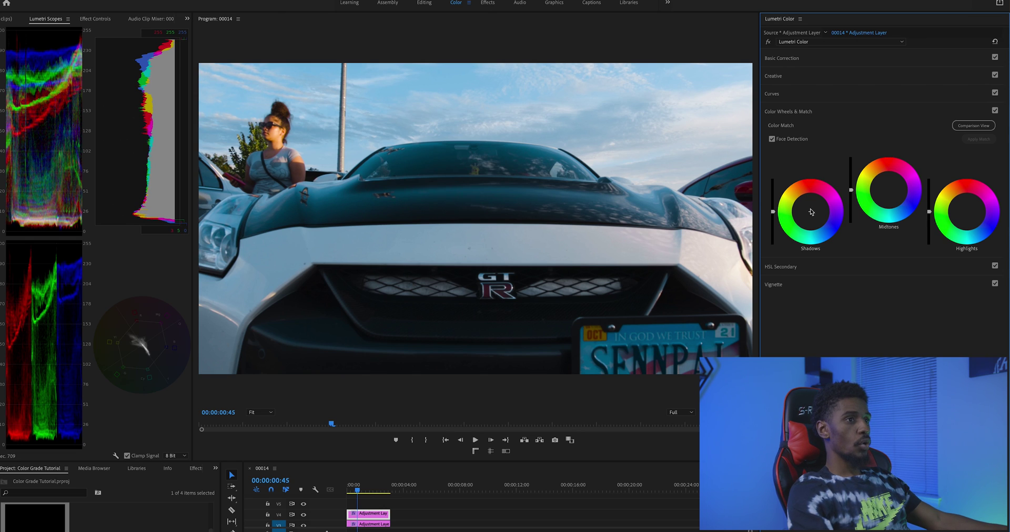
Try a warm tint on the Midtones wheel and blue and magenta tints on the Highlights wheel, resetting each wheel to neutral
{"action": "left_click_drag", "start_coordinate": [884, 185], "coordinate": [870, 204]}
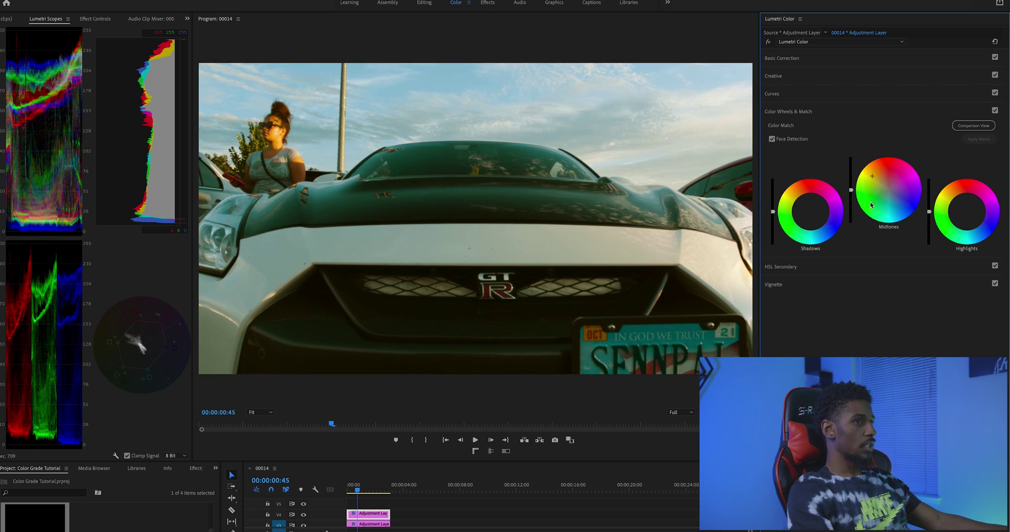
{"action": "double_click", "coordinate": [887, 190]}
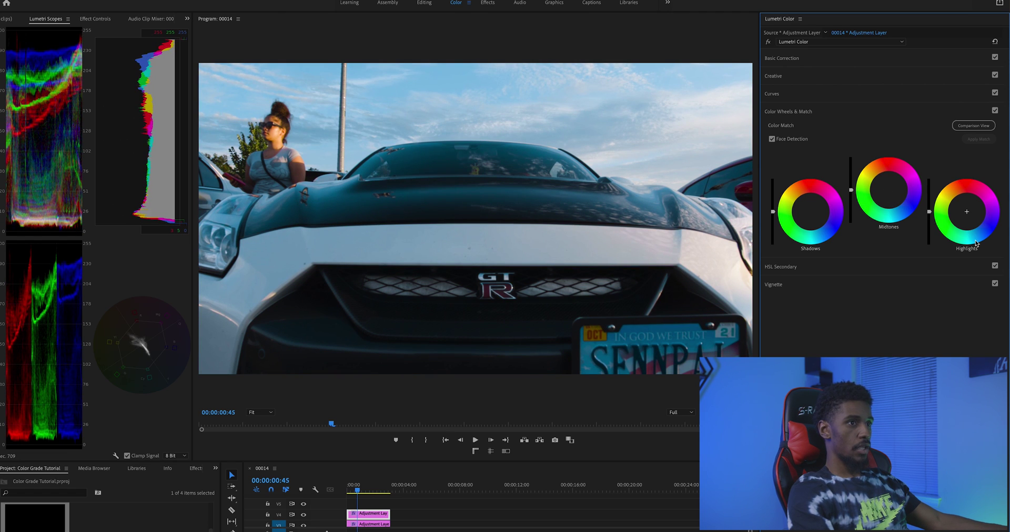
{"action": "left_click_drag", "start_coordinate": [975, 242], "coordinate": [983, 212]}
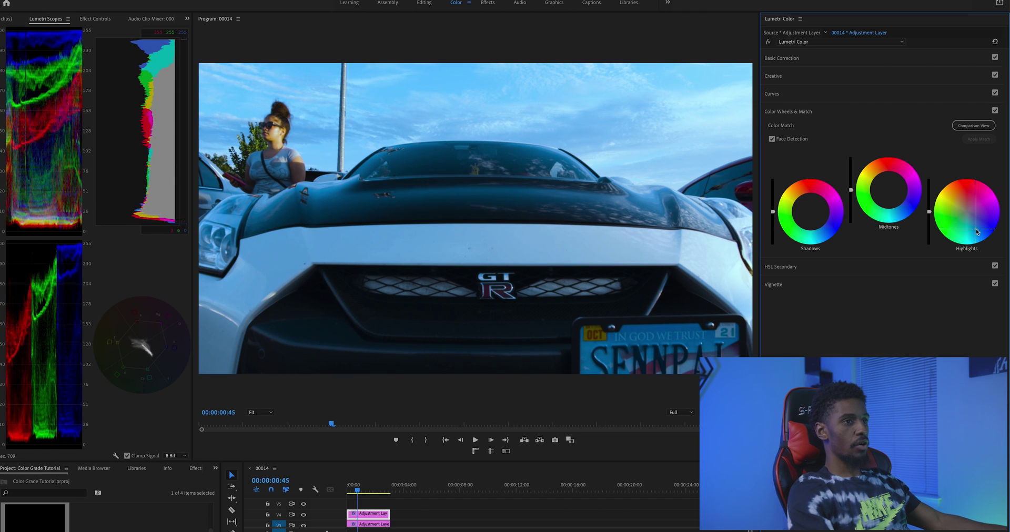
{"action": "left_click_drag", "start_coordinate": [945, 222], "coordinate": [983, 194]}
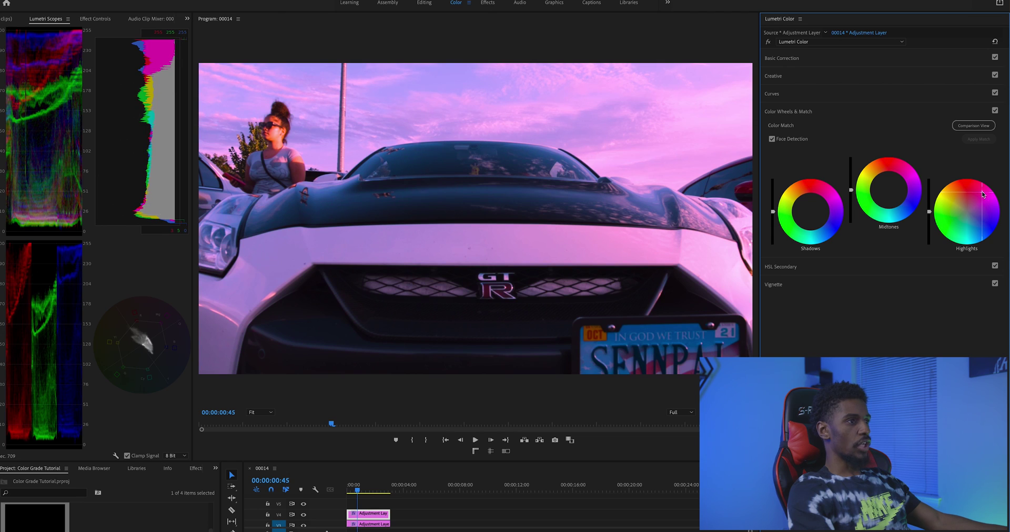
{"action": "double_click", "coordinate": [967, 214]}
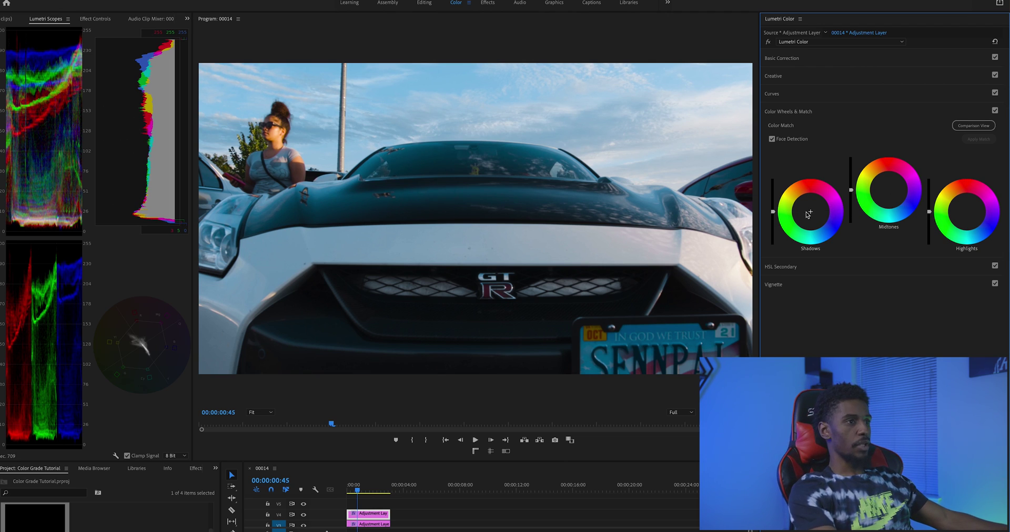
Tint the shadows and midtones slightly toward warm orange-yellow on their color wheels and lower the shadow brightness a touch
{"action": "left_click_drag", "start_coordinate": [811, 211], "coordinate": [807, 209]}
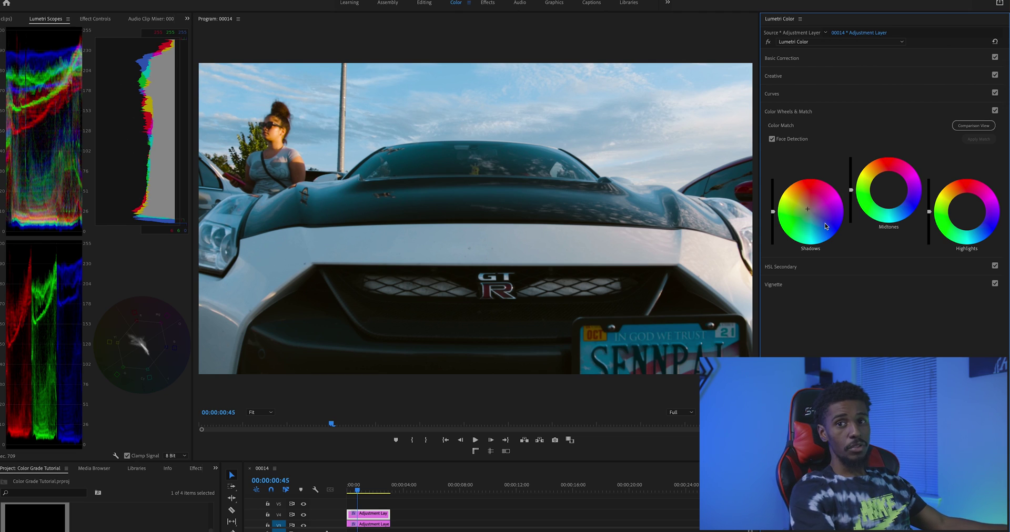
{"action": "left_click_drag", "start_coordinate": [807, 209], "coordinate": [806, 209]}
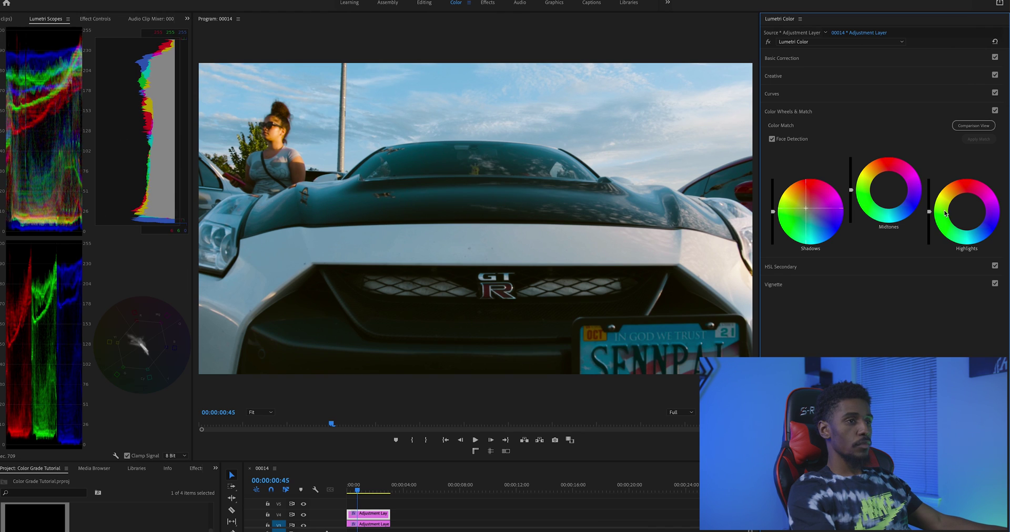
{"action": "left_click_drag", "start_coordinate": [889, 190], "coordinate": [888, 190]}
{"action": "left_click_drag", "start_coordinate": [773, 212], "coordinate": [773, 213]}
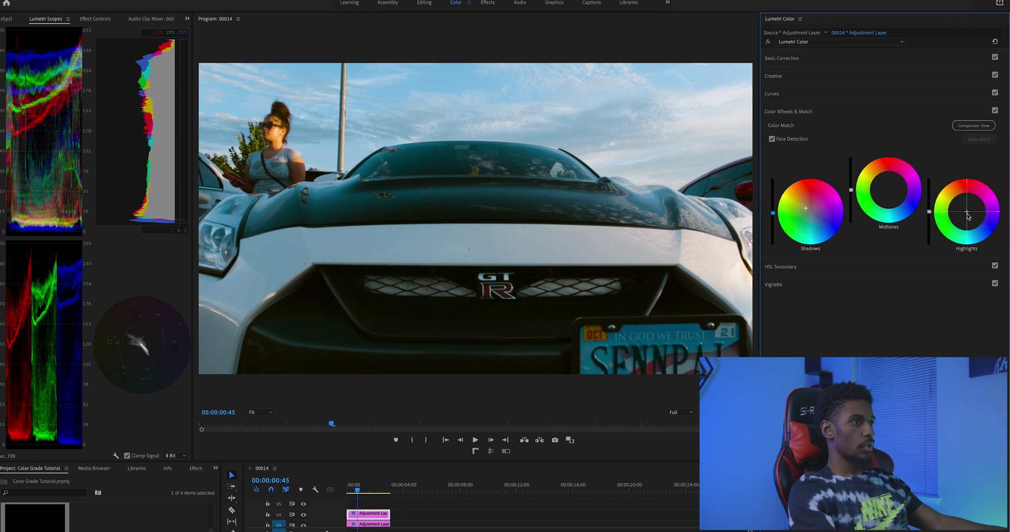
{"action": "left_click_drag", "start_coordinate": [888, 191], "coordinate": [885, 189]}
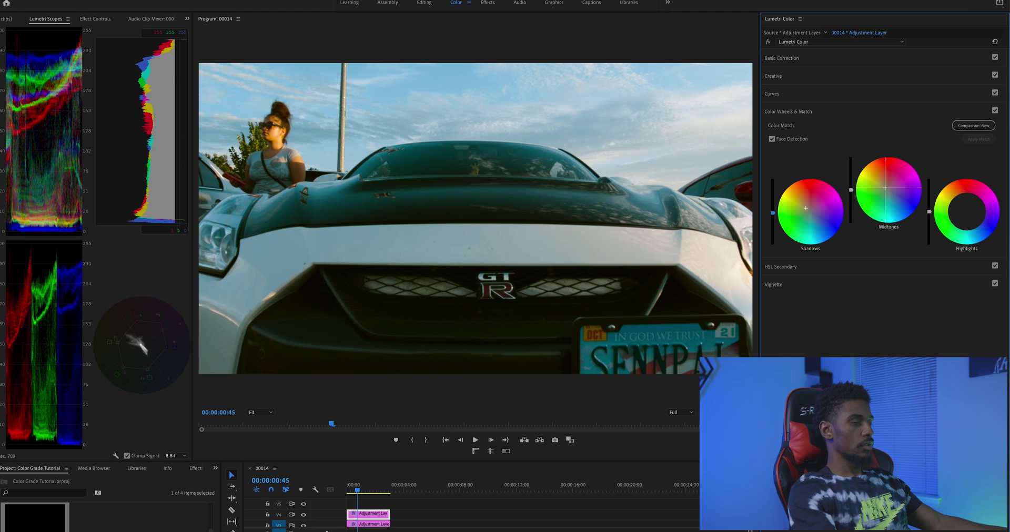
{"action": "left_click_drag", "start_coordinate": [886, 188], "coordinate": [885, 189]}
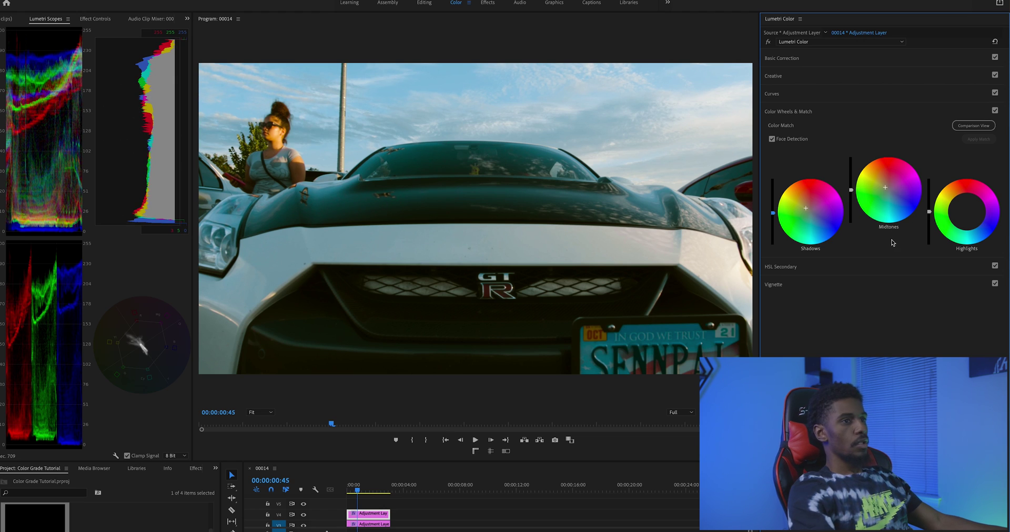
Compare the image with and without the Color Wheels & Match adjustments, leaving them enabled
{"action": "left_click", "coordinate": [994, 111]}
{"action": "left_click", "coordinate": [995, 111]}
{"action": "left_click", "coordinate": [994, 111]}
{"action": "left_click", "coordinate": [995, 111]}
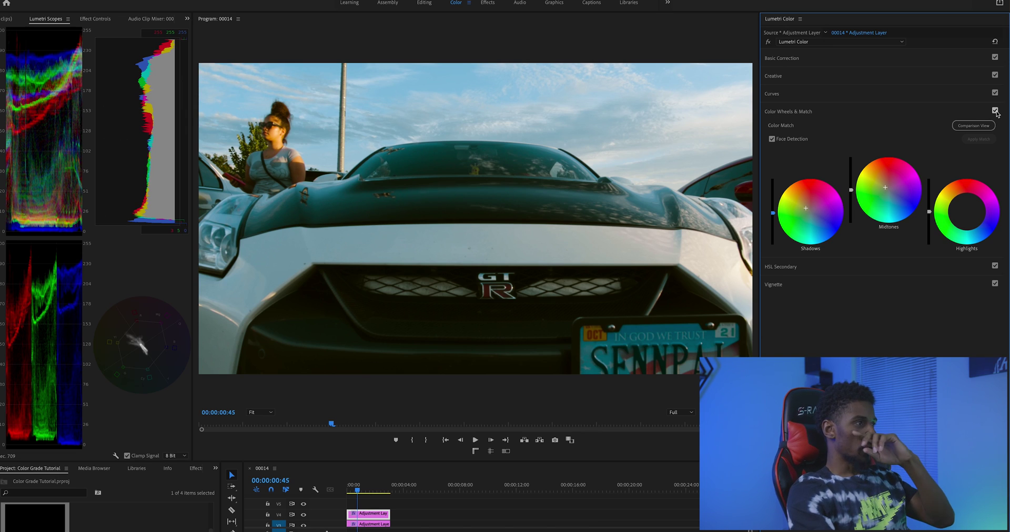
{"action": "left_click", "coordinate": [995, 111]}
{"action": "left_click", "coordinate": [995, 110]}
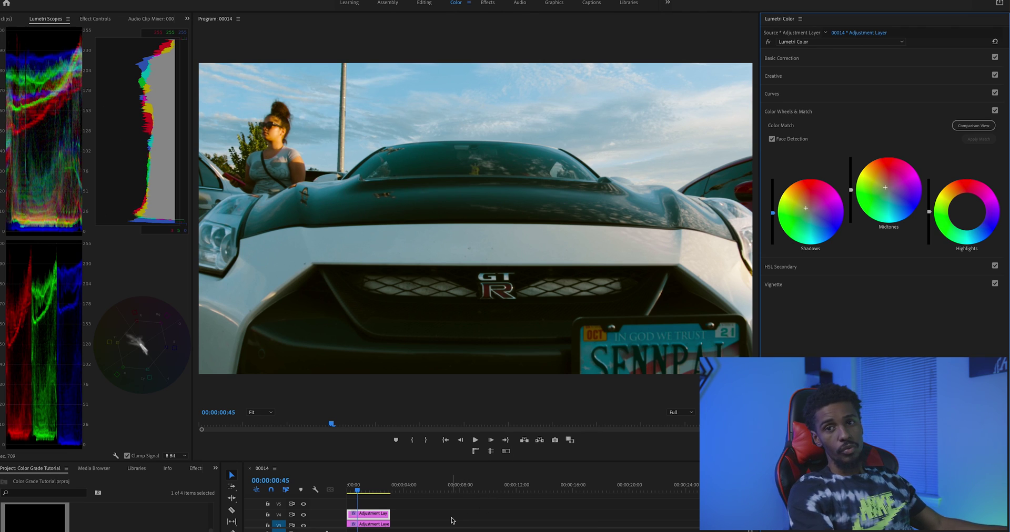
Hide and show the V4 adjustment layer track to compare the grade, leaving the track visible
{"action": "scroll", "coordinate": [446, 521], "scroll_direction": "down", "scroll_amount": 2}
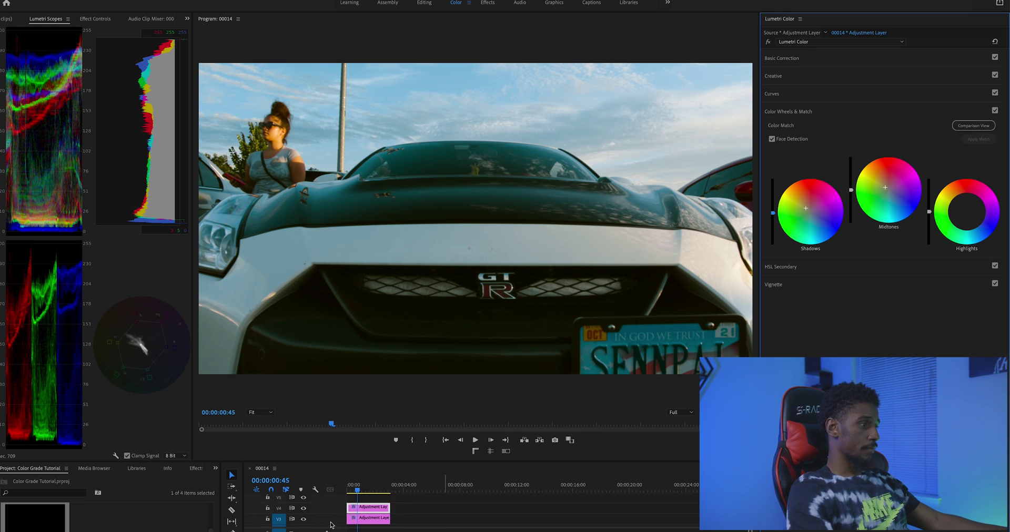
{"action": "left_click", "coordinate": [303, 509]}
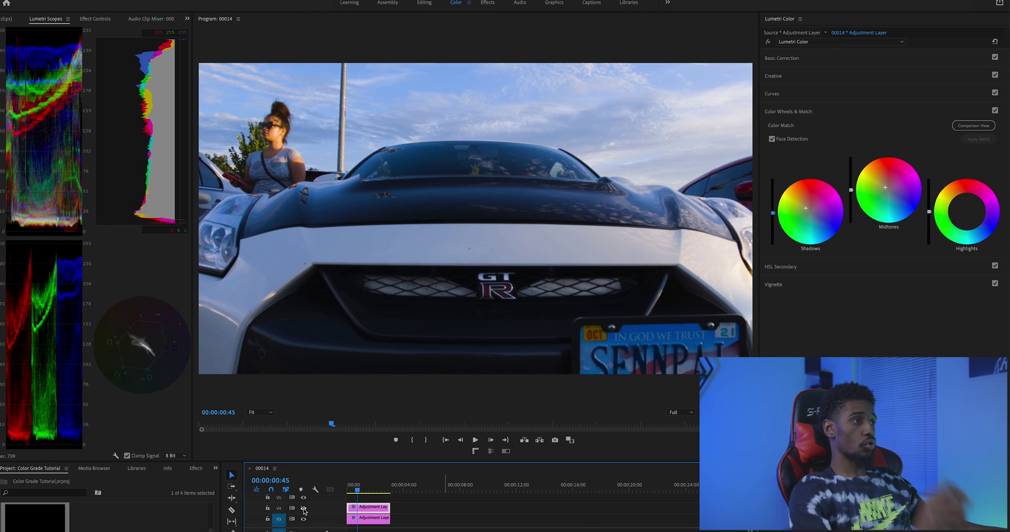
{"action": "scroll", "coordinate": [337, 511], "scroll_direction": "down", "scroll_amount": 1}
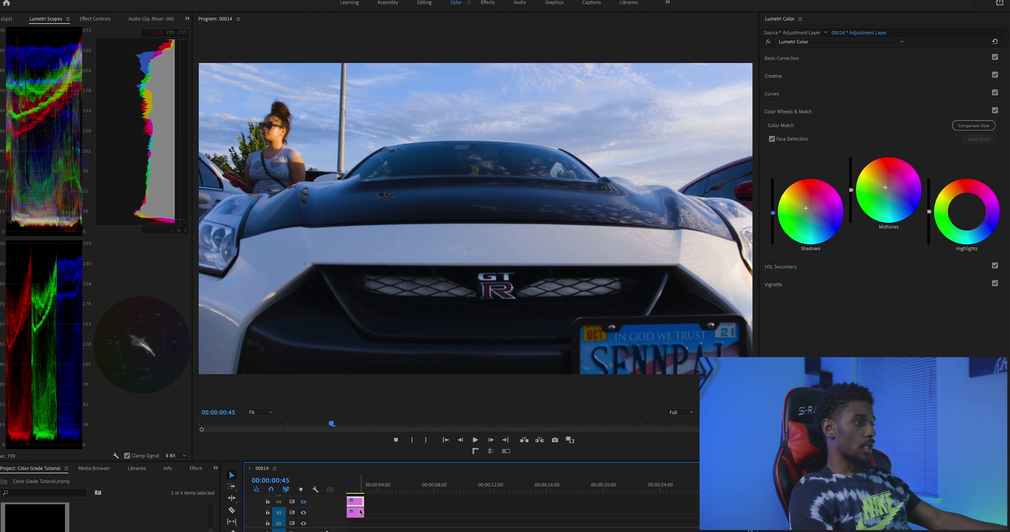
{"action": "left_click", "coordinate": [304, 503]}
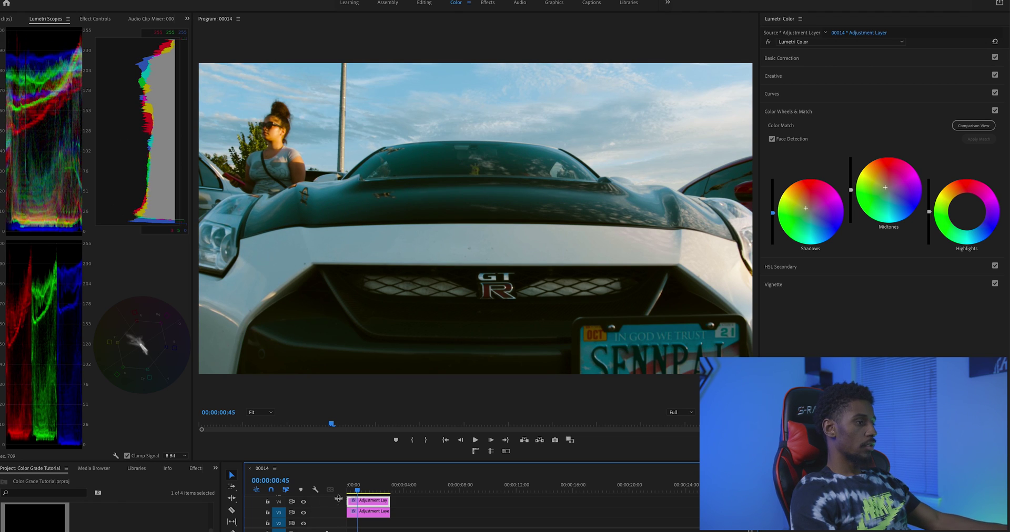
Create a 1920 × 1080 adjustment layer and place it at the sequence start on V5, above the existing adjustment layers
{"action": "left_click_drag", "start_coordinate": [358, 490], "coordinate": [342, 493]}
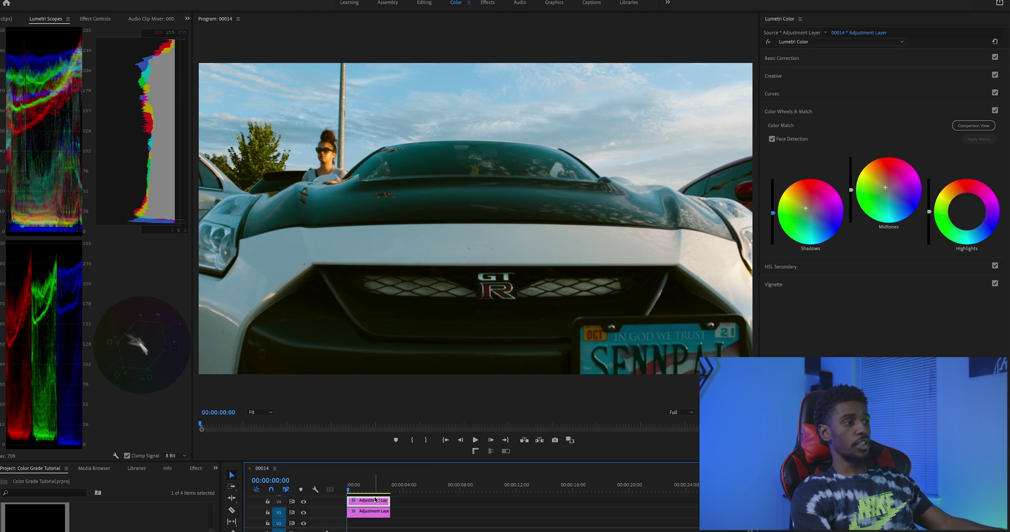
{"action": "scroll", "coordinate": [375, 500], "scroll_direction": "down", "scroll_amount": 1}
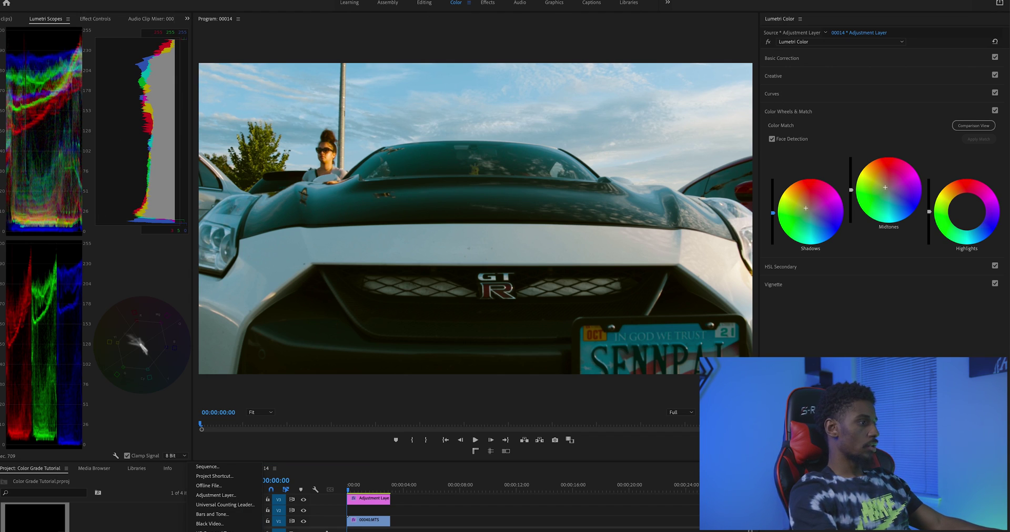
{"action": "left_click", "coordinate": [220, 496]}
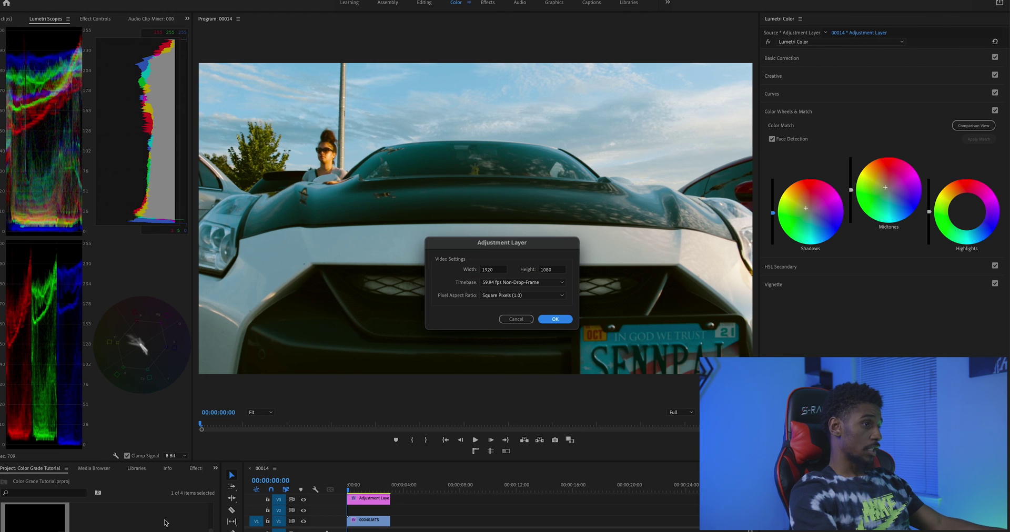
{"action": "left_click", "coordinate": [558, 321]}
{"action": "left_click_drag", "start_coordinate": [124, 527], "coordinate": [389, 505]}
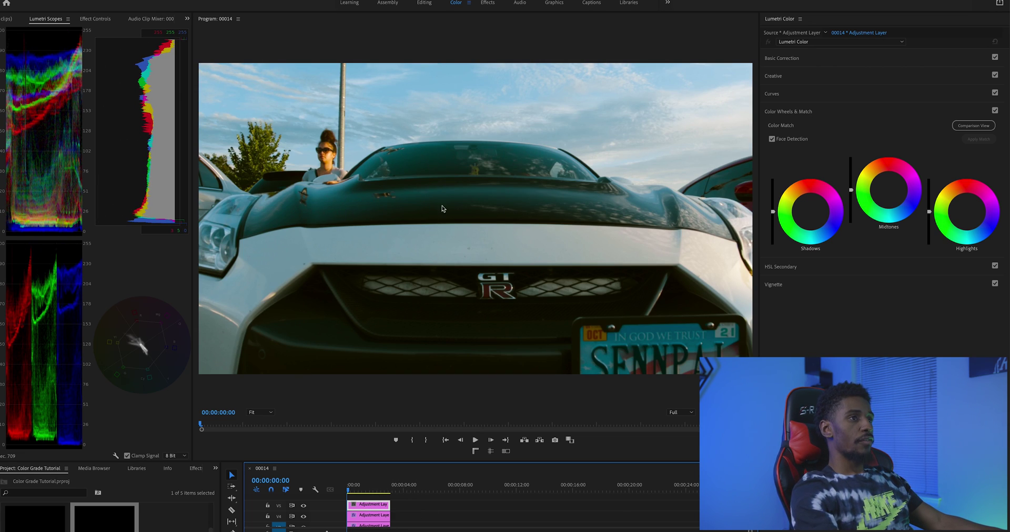
Apply the Lumetri Color effect to the V5 adjustment layer and show its effect controls in the Editing workspace
{"action": "left_click", "coordinate": [488, 3]}
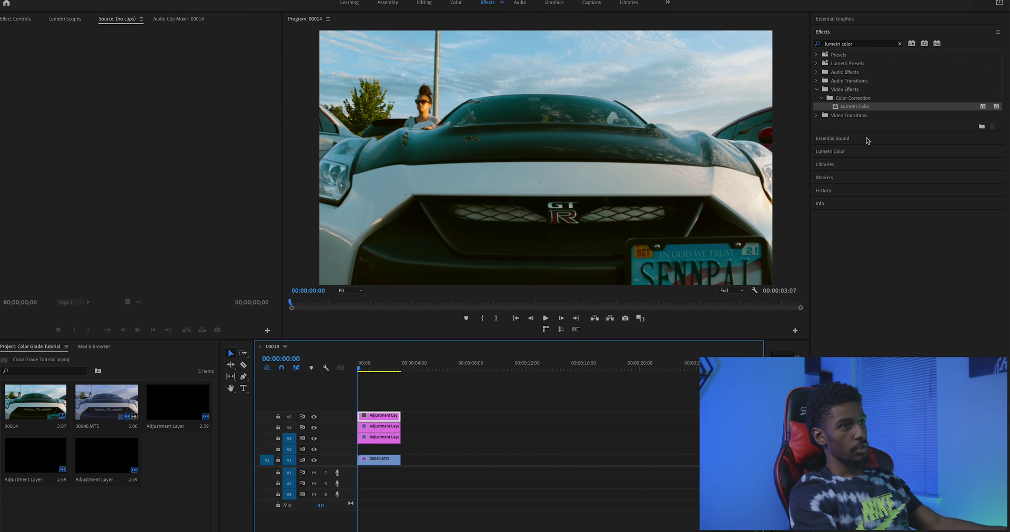
{"action": "left_click_drag", "start_coordinate": [849, 108], "coordinate": [382, 416]}
{"action": "key", "text": "minus"}
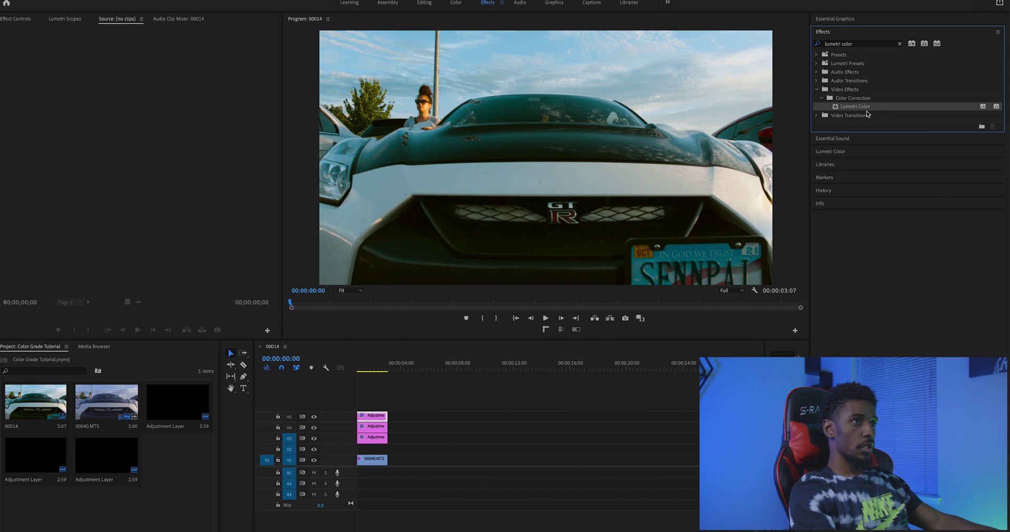
{"action": "left_click", "coordinate": [861, 42]}
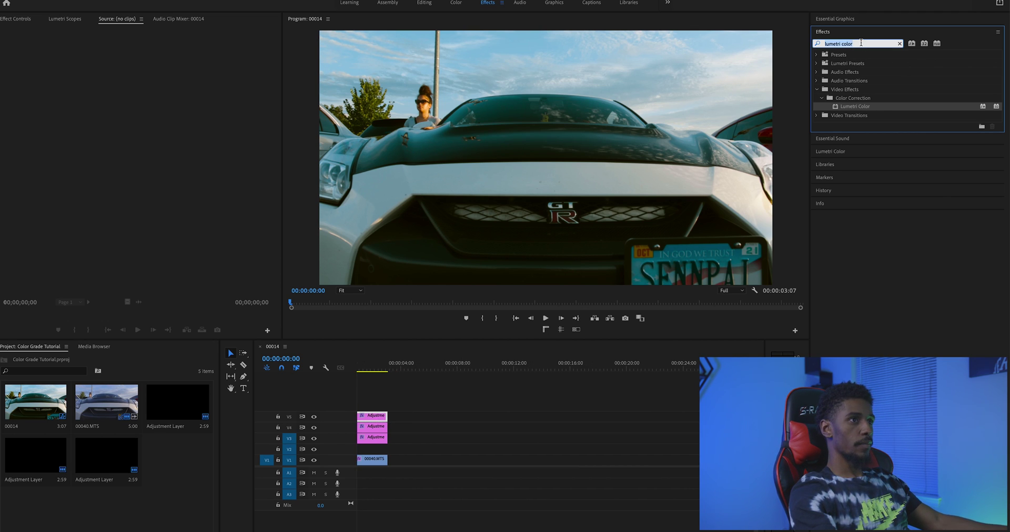
{"action": "left_click", "coordinate": [377, 421]}
{"action": "left_click", "coordinate": [425, 4]}
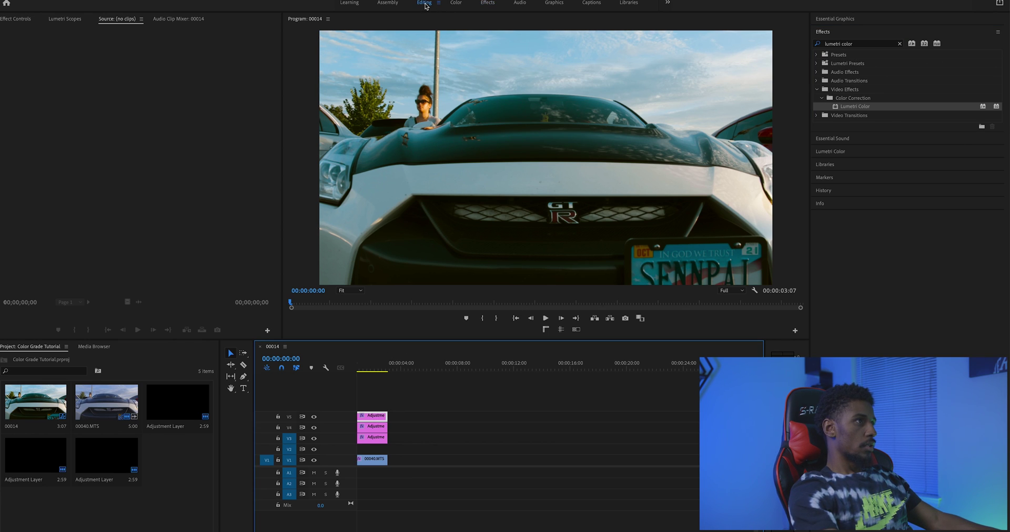
{"action": "left_click", "coordinate": [369, 422]}
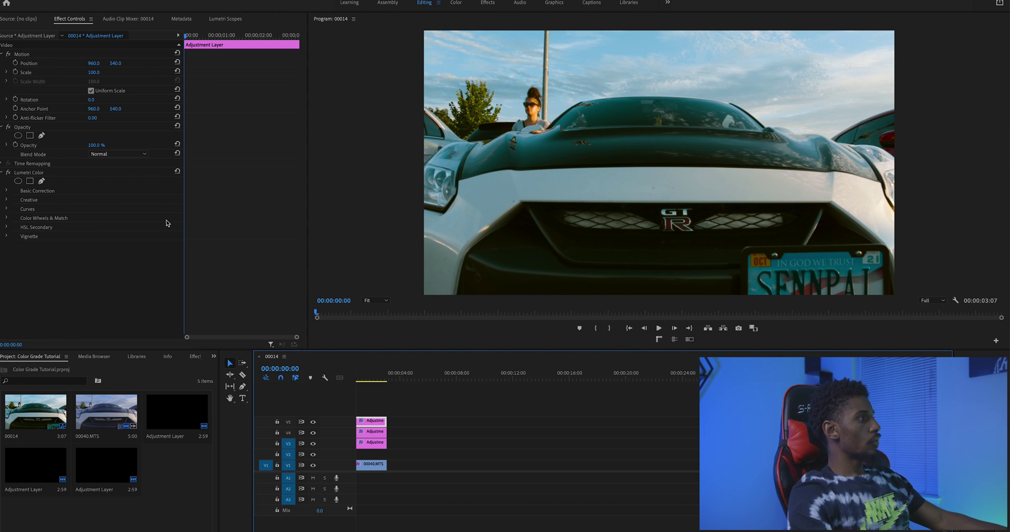
{"action": "left_click", "coordinate": [42, 182]}
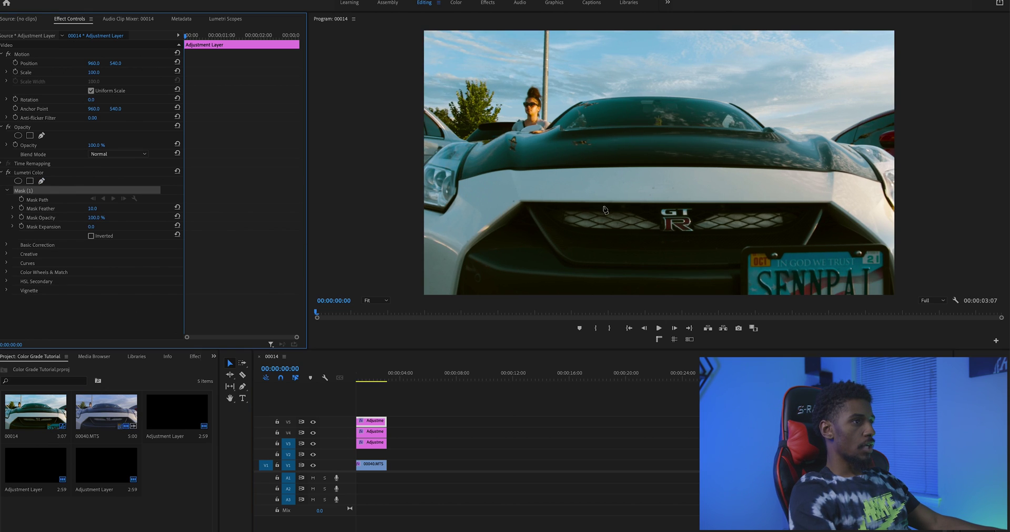
{"action": "left_click", "coordinate": [651, 201]}
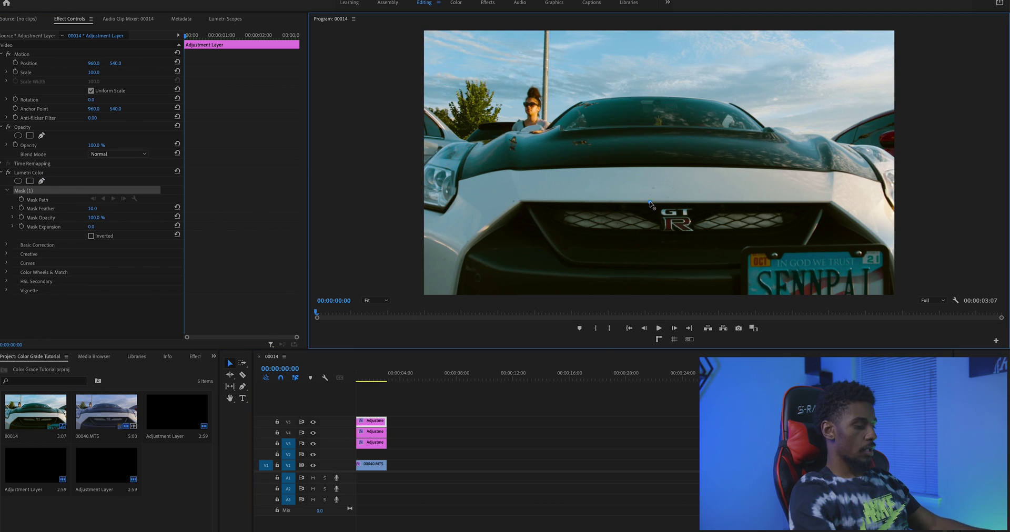
{"action": "key", "text": "ctrl+z"}
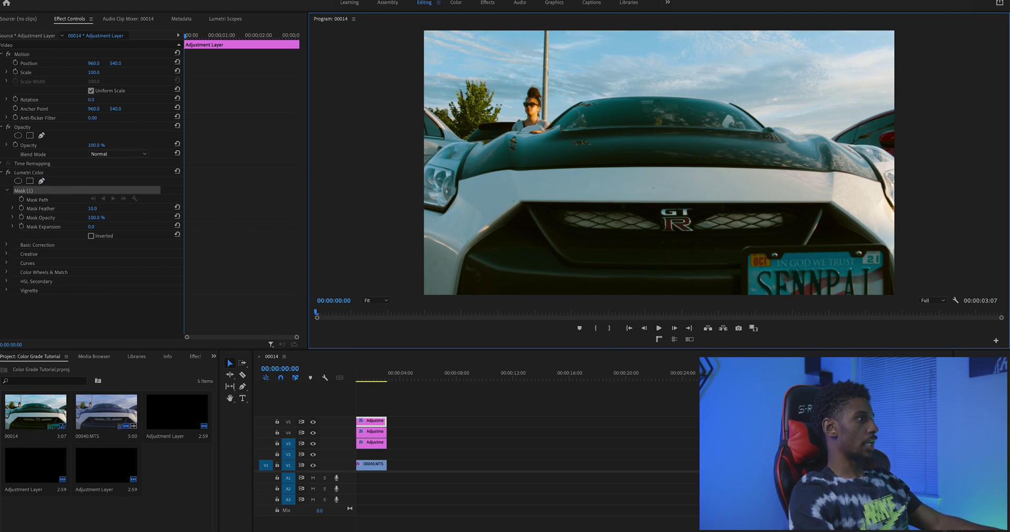
{"action": "left_click", "coordinate": [18, 189]}
{"action": "key", "text": "Delete"}
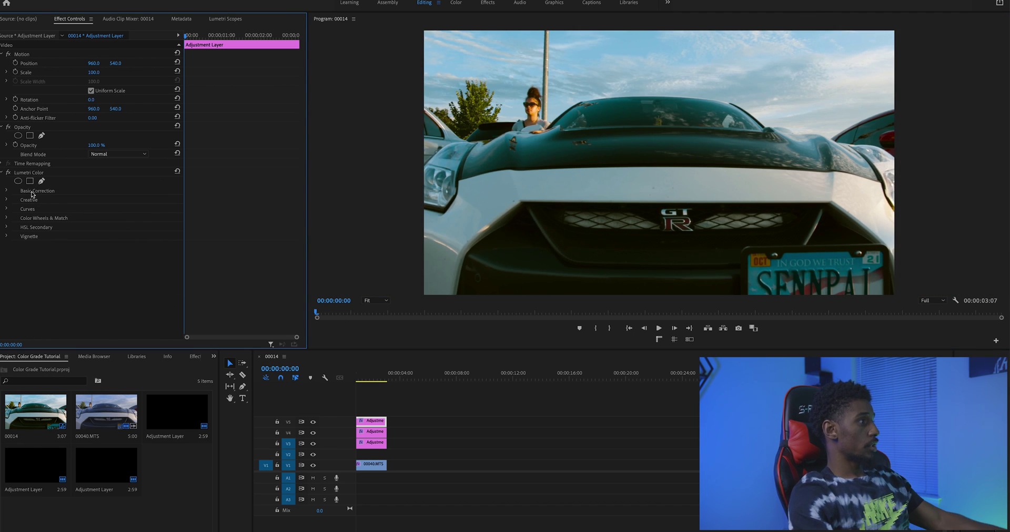
Add an ellipse mask to the Lumetri Color effect and shape it into a circle around the GT-R grille badge
{"action": "left_click", "coordinate": [17, 182]}
{"action": "left_click_drag", "start_coordinate": [658, 167], "coordinate": [676, 214]}
{"action": "left_click_drag", "start_coordinate": [678, 151], "coordinate": [680, 190]}
{"action": "left_click_drag", "start_coordinate": [678, 280], "coordinate": [684, 264]}
{"action": "left_click_drag", "start_coordinate": [618, 223], "coordinate": [634, 222]}
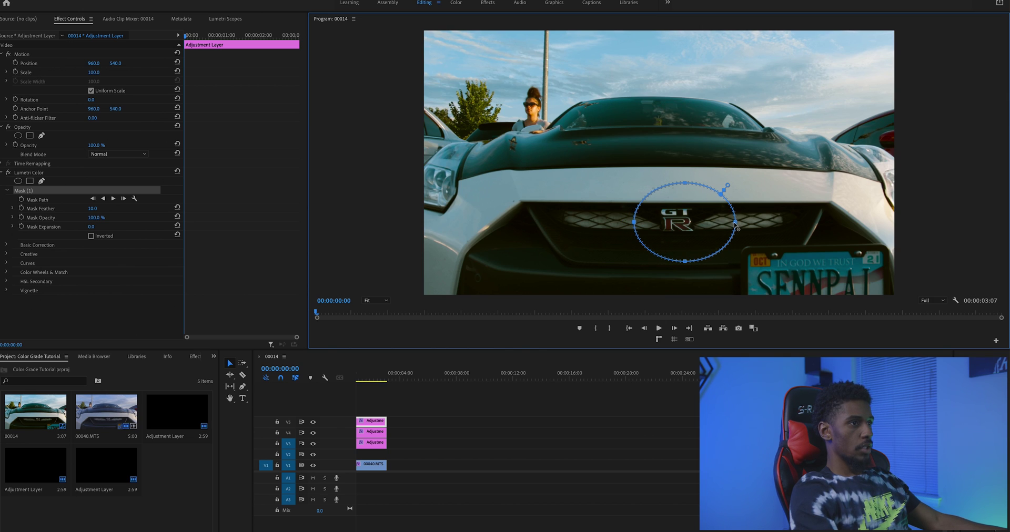
{"action": "left_click_drag", "start_coordinate": [736, 223], "coordinate": [714, 224]}
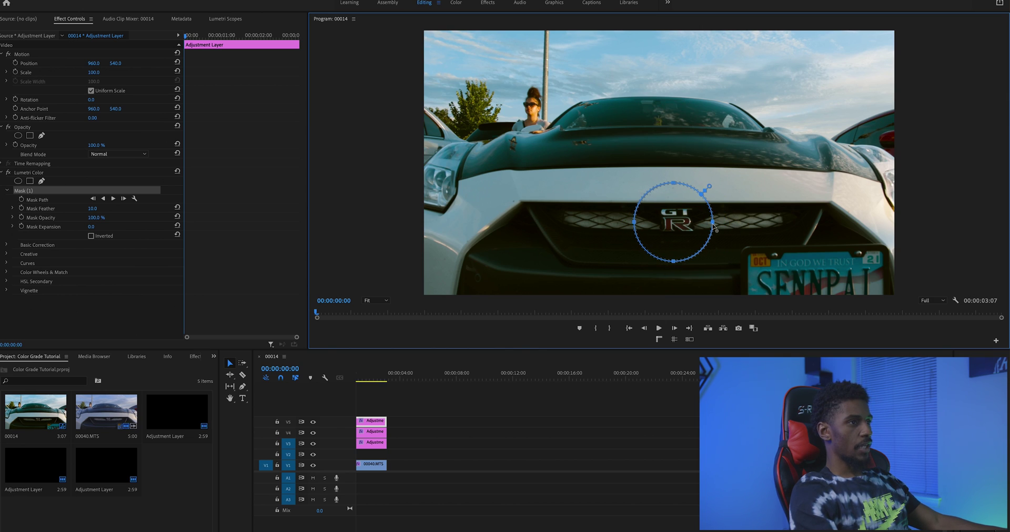
Center the circular mask on the GT-R badge and set its mask feather to 50
{"action": "left_click", "coordinate": [638, 227]}
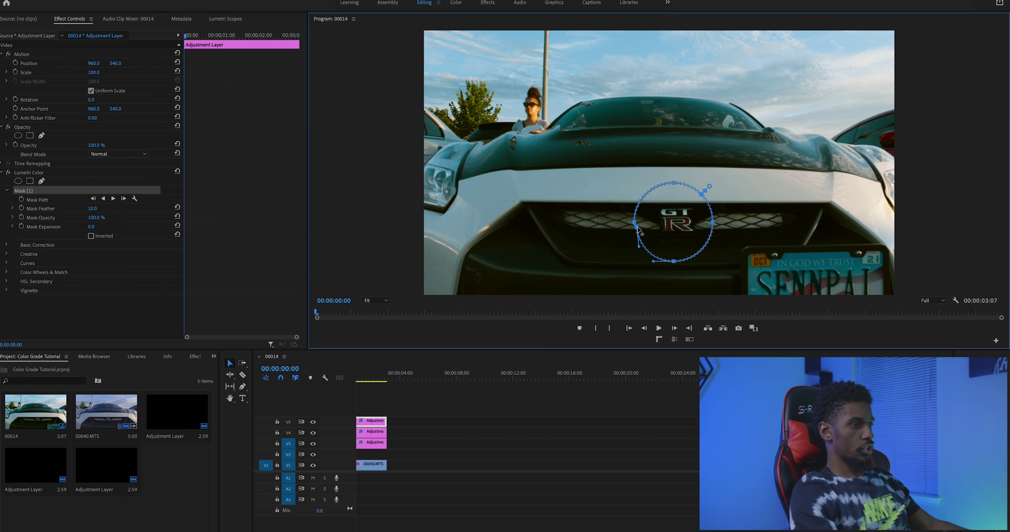
{"action": "left_click", "coordinate": [635, 224]}
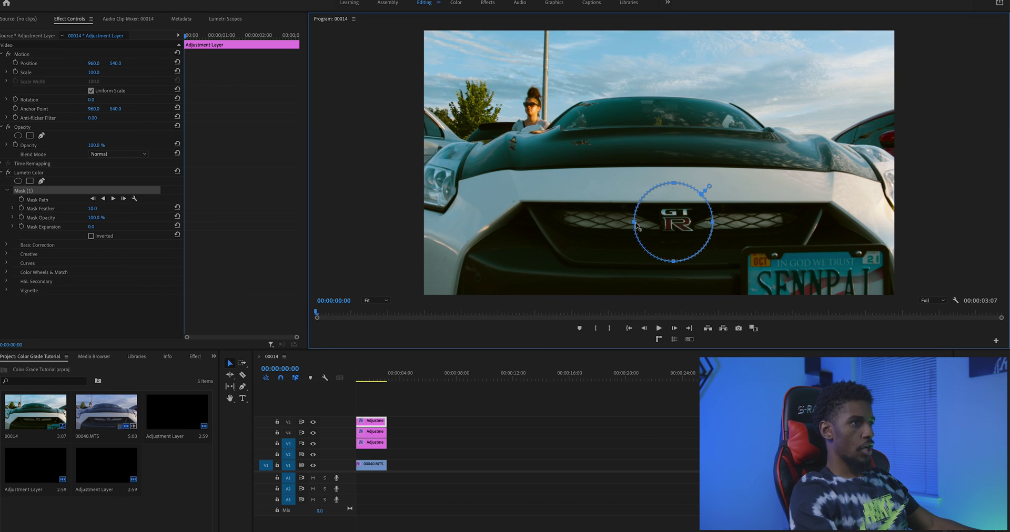
{"action": "left_click_drag", "start_coordinate": [669, 216], "coordinate": [674, 218]}
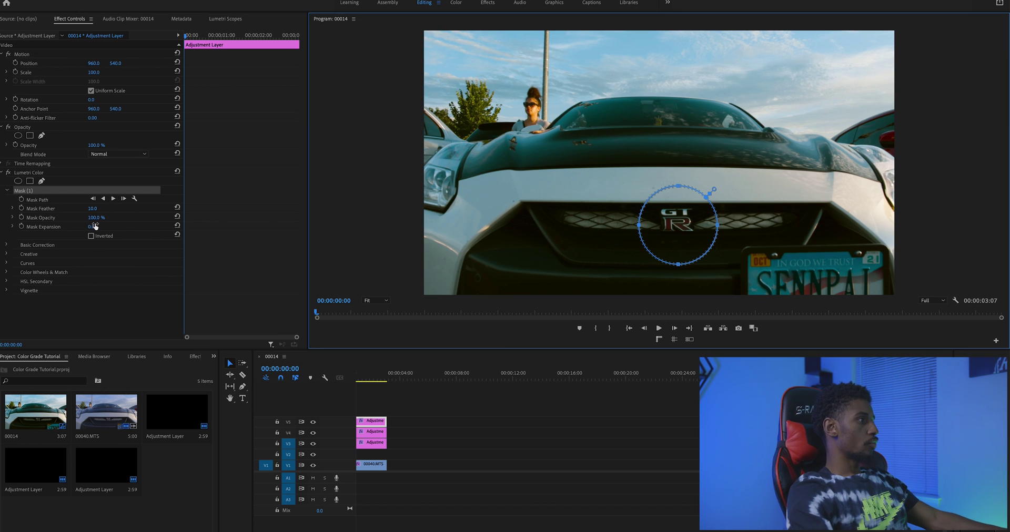
{"action": "left_click_drag", "start_coordinate": [93, 209], "coordinate": [111, 209]}
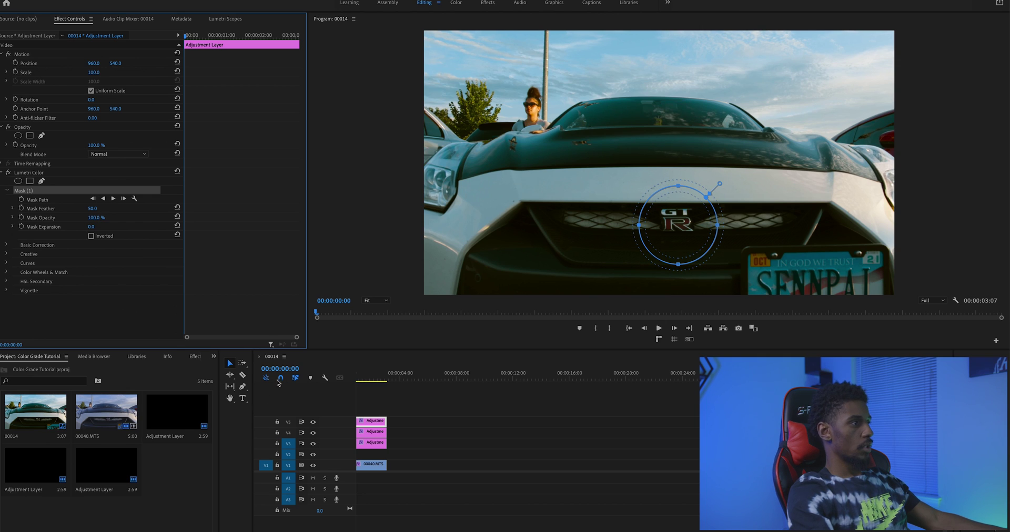
Raise the Exposure of the masked V5 adjustment layer's Basic Correction to 2.2 in the Color workspace
{"action": "left_click", "coordinate": [608, 422]}
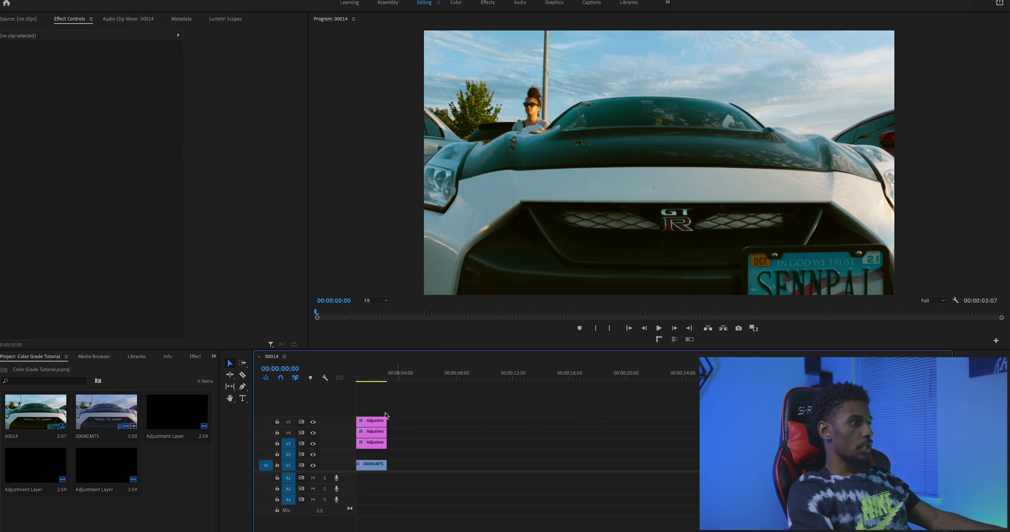
{"action": "left_click", "coordinate": [358, 380]}
{"action": "left_click", "coordinate": [376, 421]}
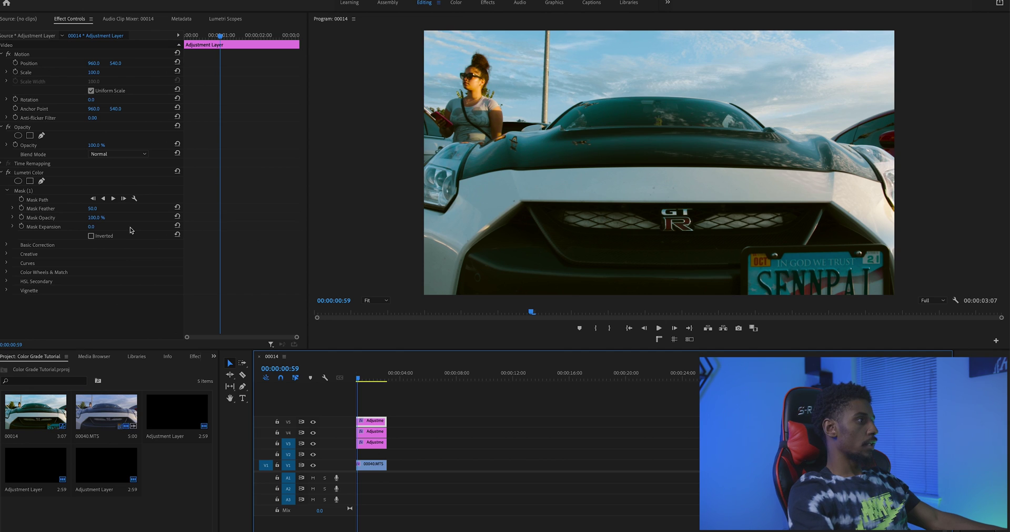
{"action": "left_click", "coordinate": [456, 3]}
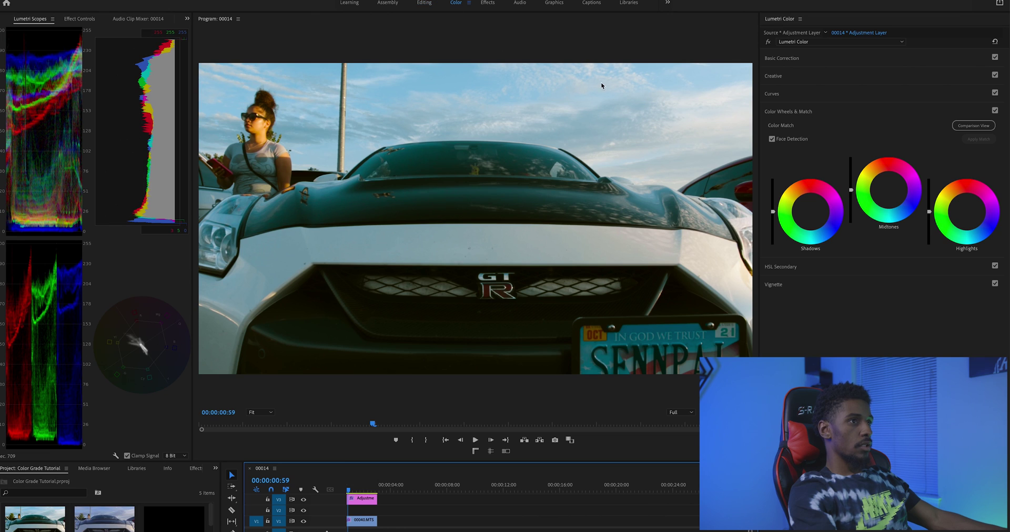
{"action": "scroll", "coordinate": [379, 518], "scroll_direction": "up", "scroll_amount": 2}
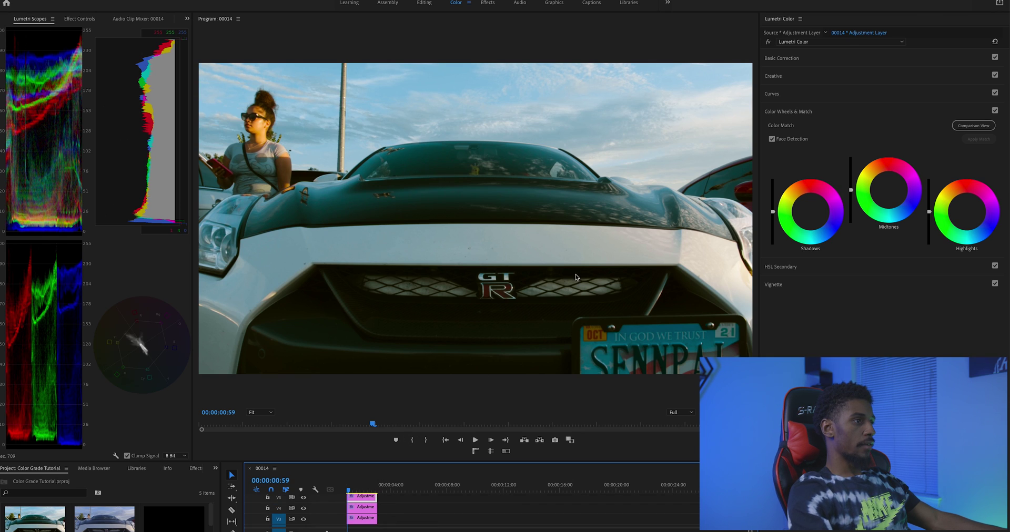
{"action": "left_click", "coordinate": [823, 58]}
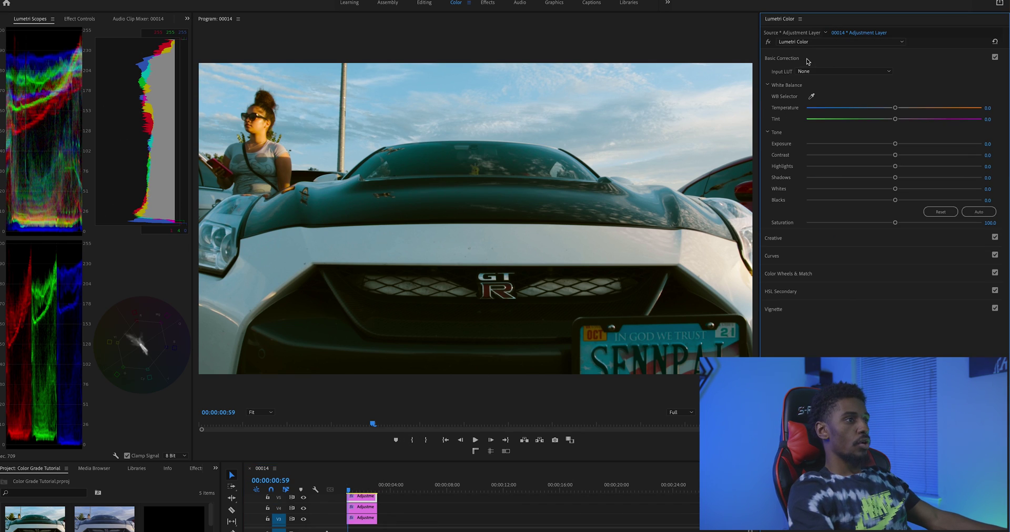
{"action": "left_click_drag", "start_coordinate": [896, 146], "coordinate": [926, 146]}
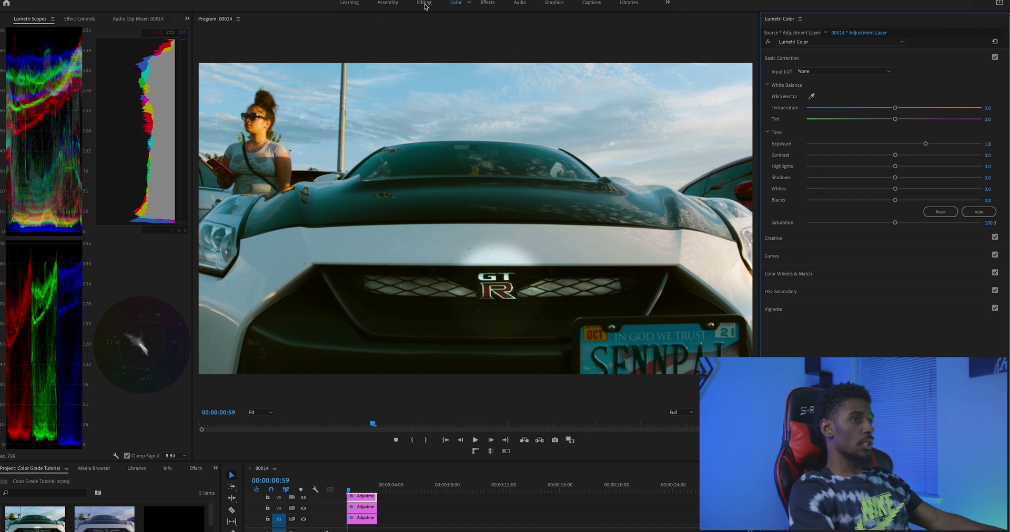
{"action": "left_click_drag", "start_coordinate": [926, 146], "coordinate": [933, 146]}
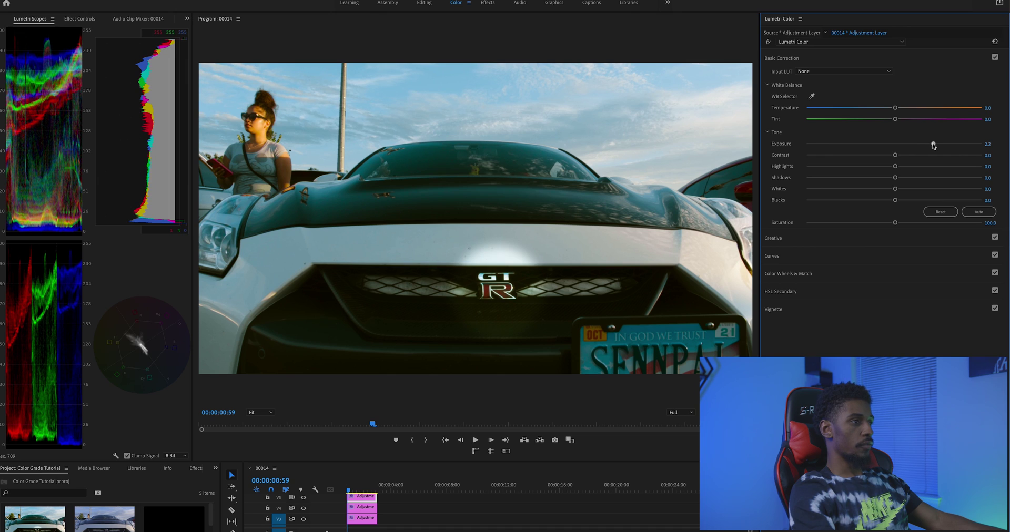
In the Editing workspace, set the V5 Lumetri mask feather to 95 and shrink the mask closely around the GT-R badge
{"action": "left_click", "coordinate": [421, 4]}
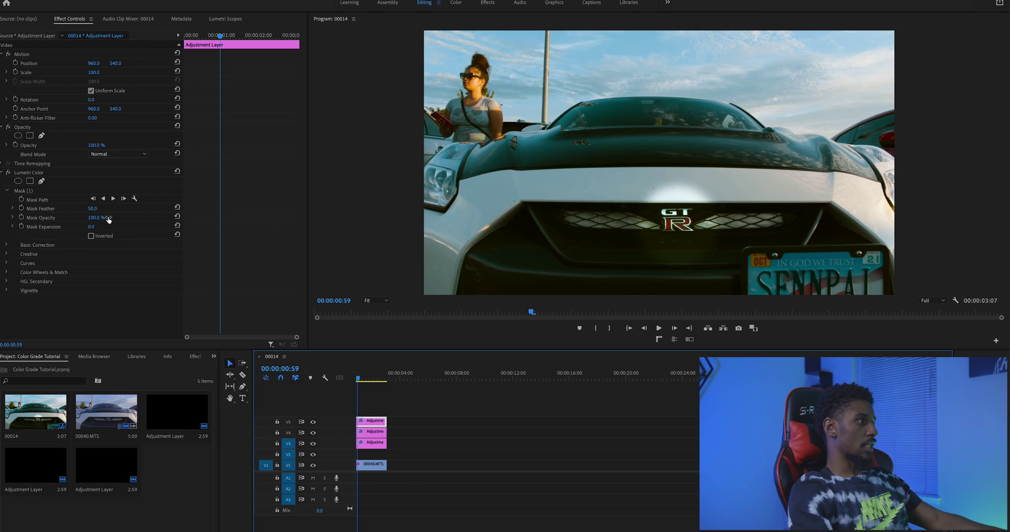
{"action": "left_click", "coordinate": [29, 193]}
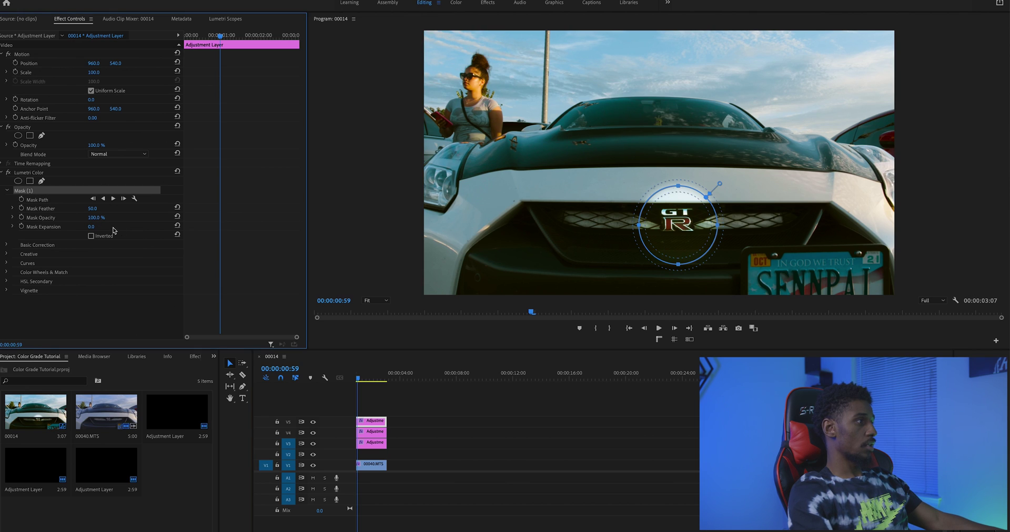
{"action": "left_click_drag", "start_coordinate": [95, 211], "coordinate": [120, 211]}
{"action": "left_click_drag", "start_coordinate": [679, 186], "coordinate": [679, 193]}
{"action": "left_click_drag", "start_coordinate": [679, 268], "coordinate": [682, 255]}
{"action": "left_click_drag", "start_coordinate": [639, 228], "coordinate": [646, 226]}
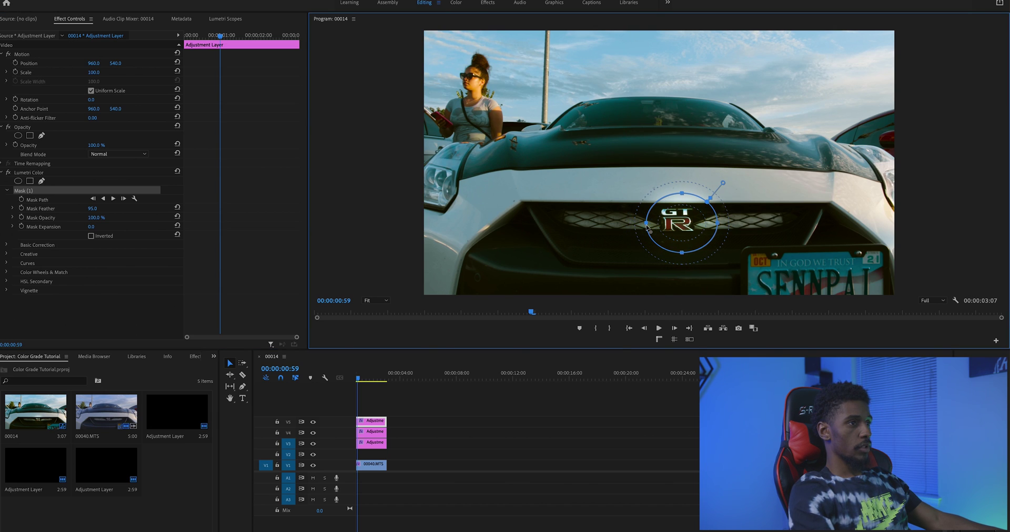
{"action": "left_click_drag", "start_coordinate": [718, 225], "coordinate": [710, 225]}
{"action": "left_click_drag", "start_coordinate": [680, 195], "coordinate": [680, 200]}
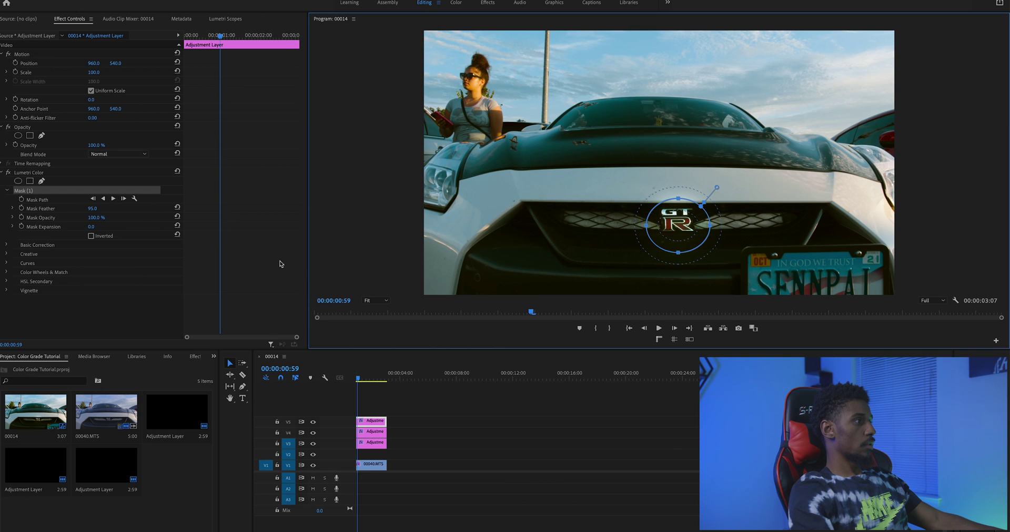
{"action": "left_click", "coordinate": [557, 415]}
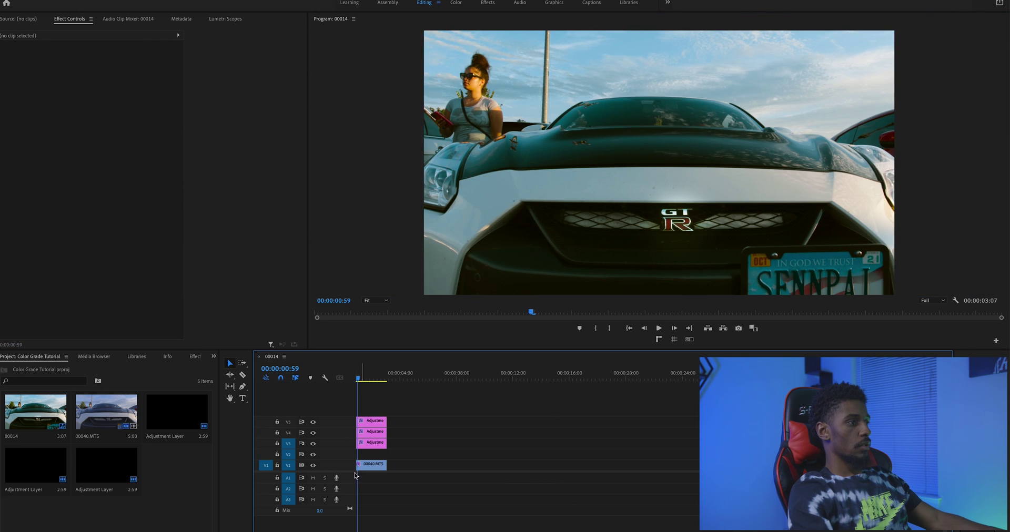
Compare the shot with and without the V5 badge layer, and play part of the sequence to review the grade
{"action": "left_click", "coordinate": [313, 423]}
{"action": "left_click", "coordinate": [313, 422]}
{"action": "left_click", "coordinate": [313, 423]}
{"action": "left_click", "coordinate": [313, 422]}
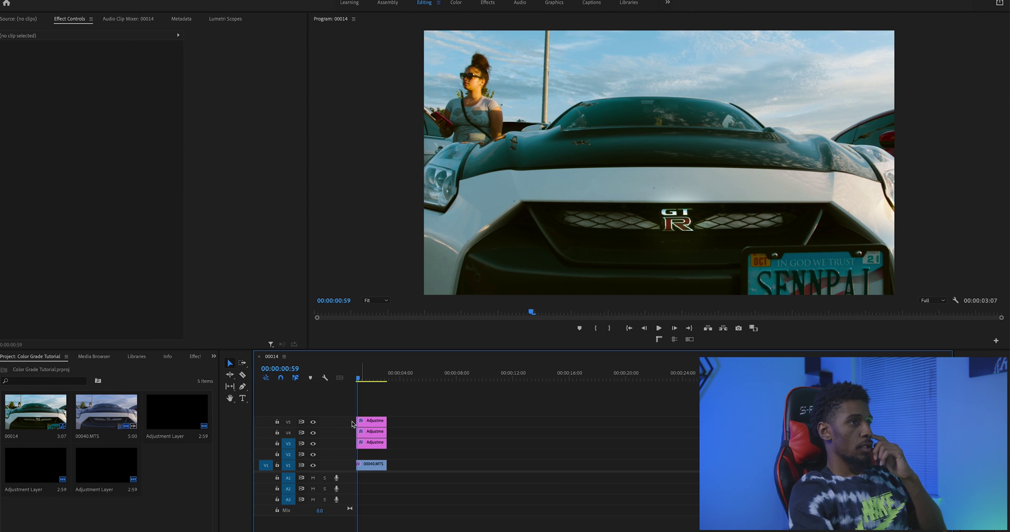
{"action": "key", "text": "space"}
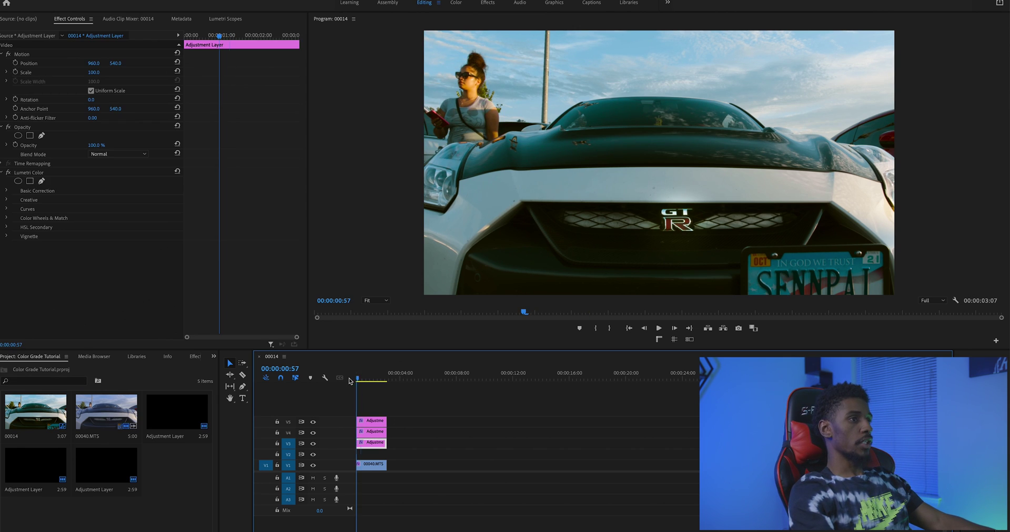
{"action": "key", "text": "space"}
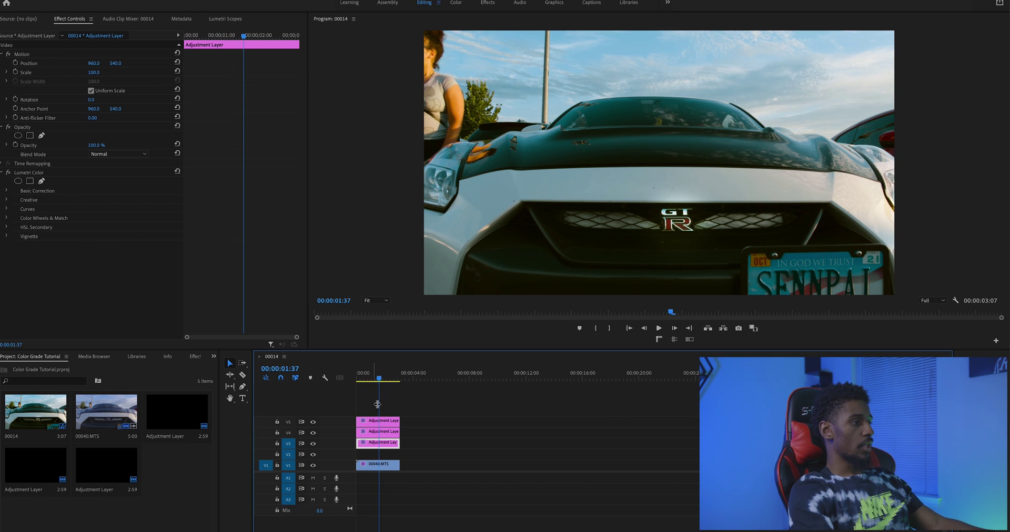
Toggle the V4 layer's visibility repeatedly and the V5 layer's once to compare what each contributes to the grade
{"action": "left_click", "coordinate": [313, 433]}
{"action": "left_click", "coordinate": [313, 433]}
{"action": "left_click", "coordinate": [313, 433]}
{"action": "left_click", "coordinate": [313, 433]}
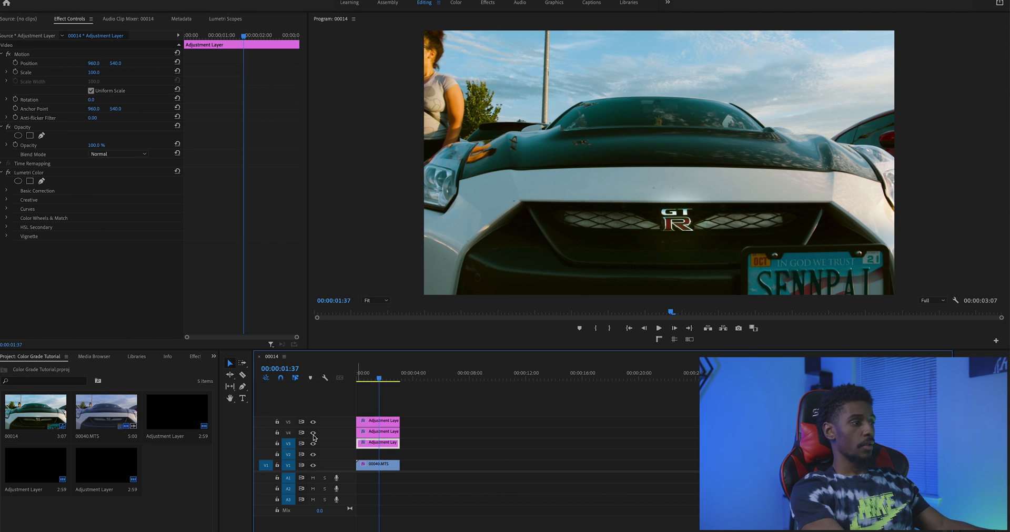
{"action": "left_click", "coordinate": [384, 436]}
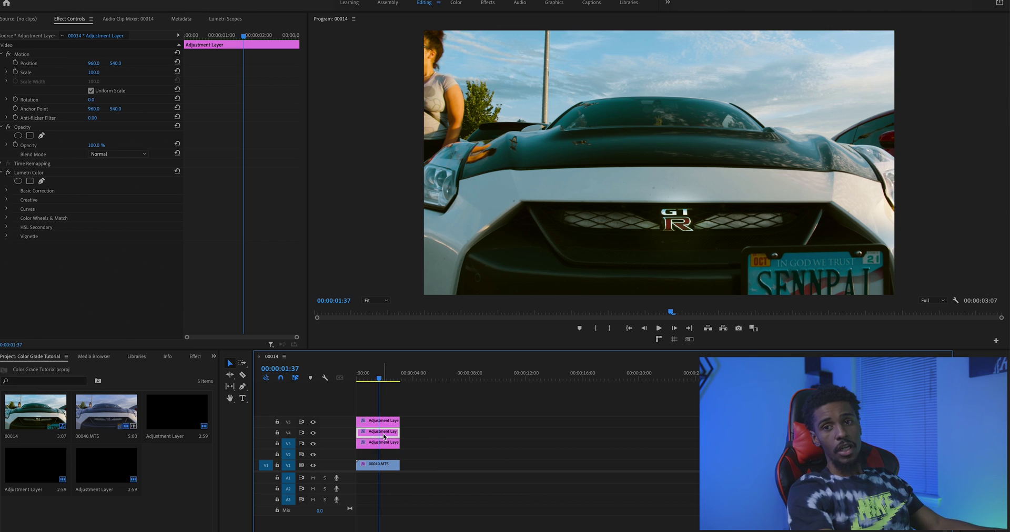
{"action": "left_click", "coordinate": [314, 422]}
{"action": "left_click", "coordinate": [314, 423]}
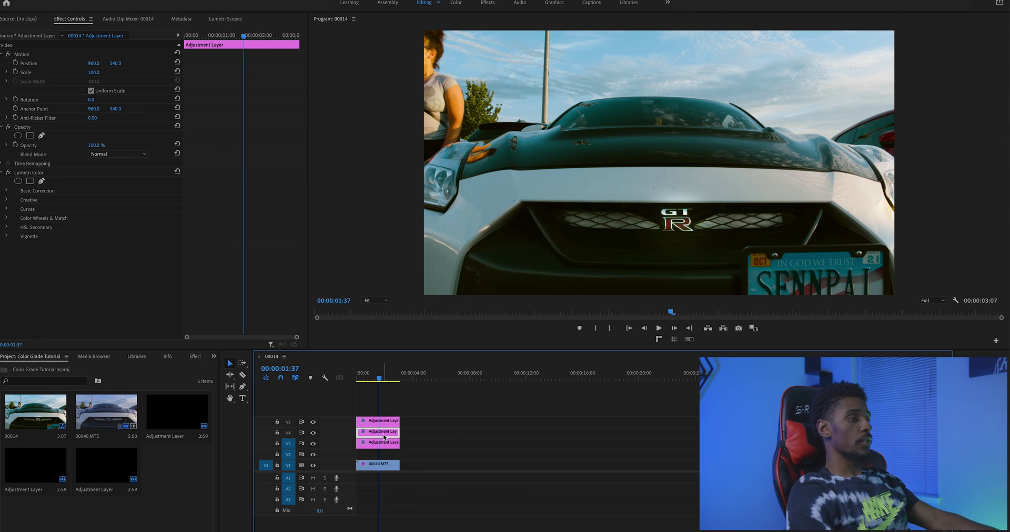
Raise the blue point slightly on the Hue vs Luma curve of the V4 adjustment layer in the Color workspace
{"action": "left_click", "coordinate": [383, 446]}
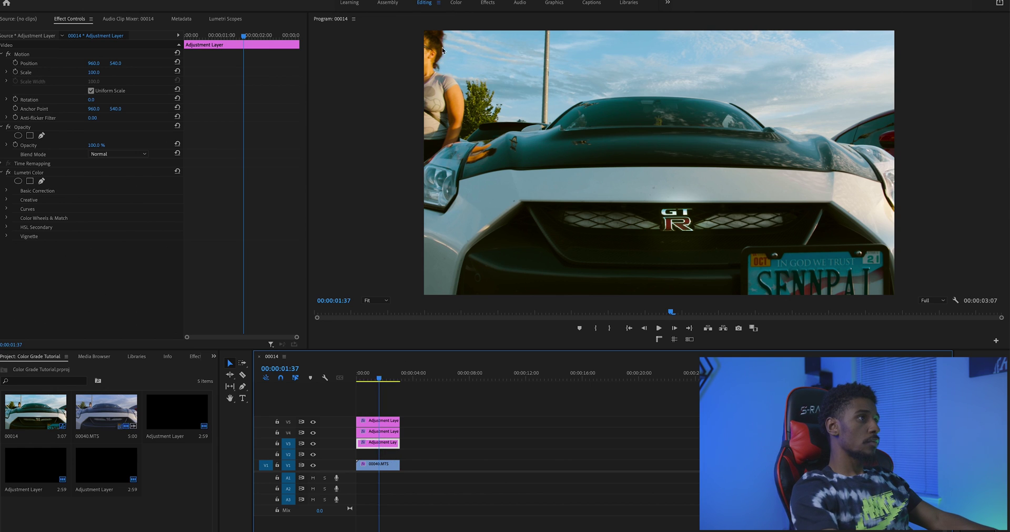
{"action": "left_click", "coordinate": [455, 4]}
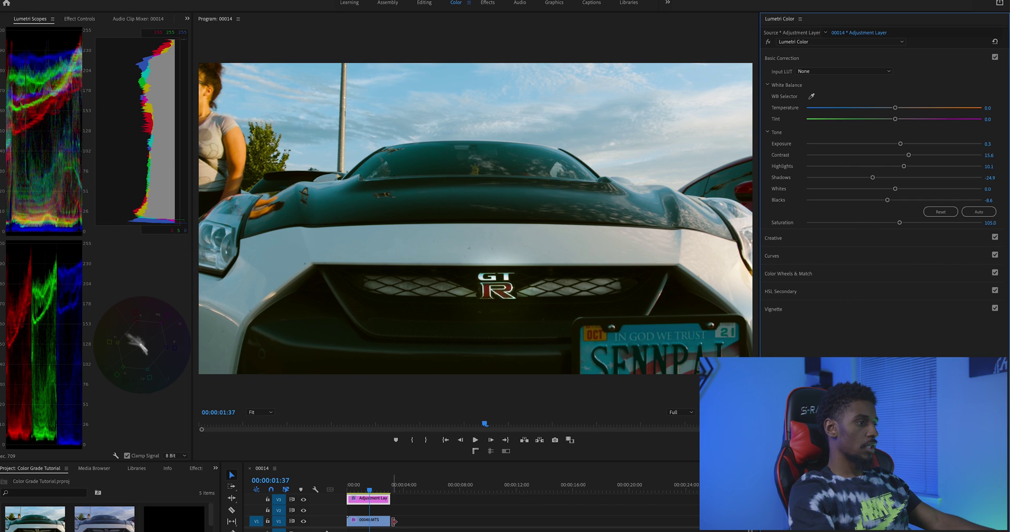
{"action": "left_click_drag", "start_coordinate": [374, 500], "coordinate": [374, 481]}
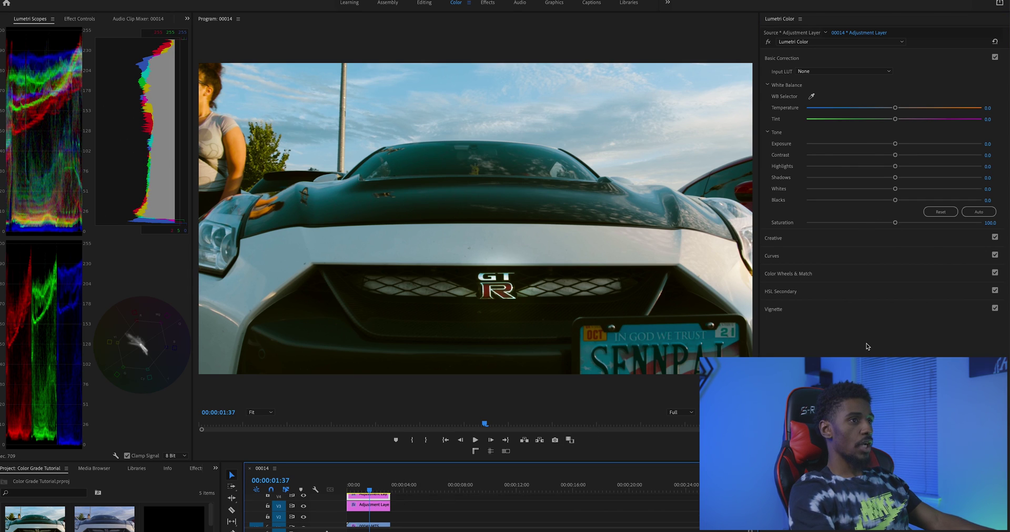
{"action": "left_click", "coordinate": [794, 261]}
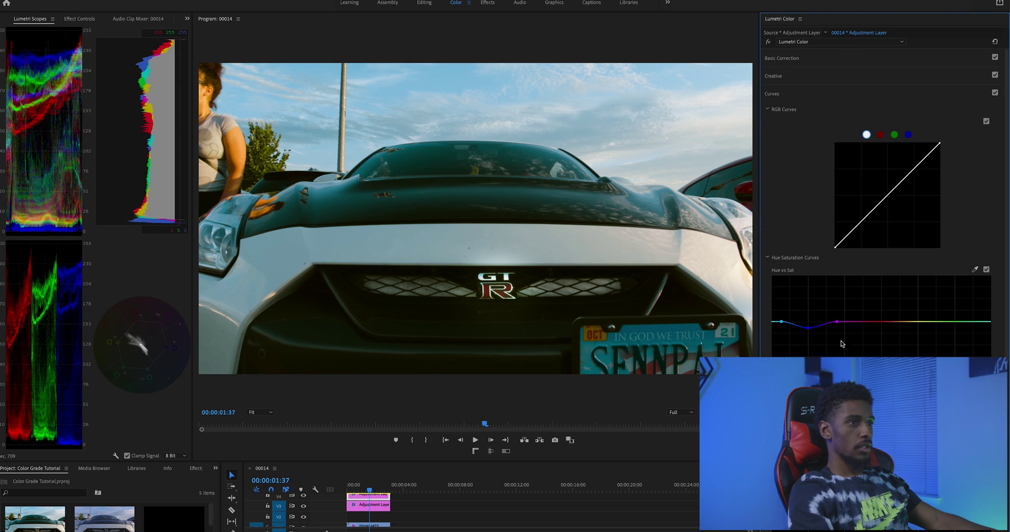
{"action": "scroll", "coordinate": [798, 212], "scroll_direction": "down", "scroll_amount": 2}
{"action": "scroll", "coordinate": [881, 210], "scroll_direction": "down", "scroll_amount": 5}
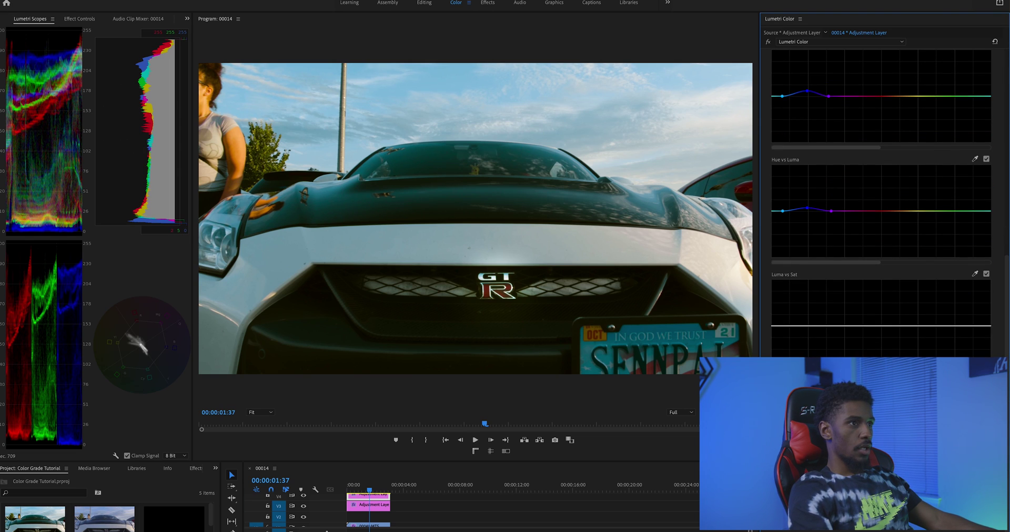
{"action": "scroll", "coordinate": [838, 300], "scroll_direction": "up", "scroll_amount": 1}
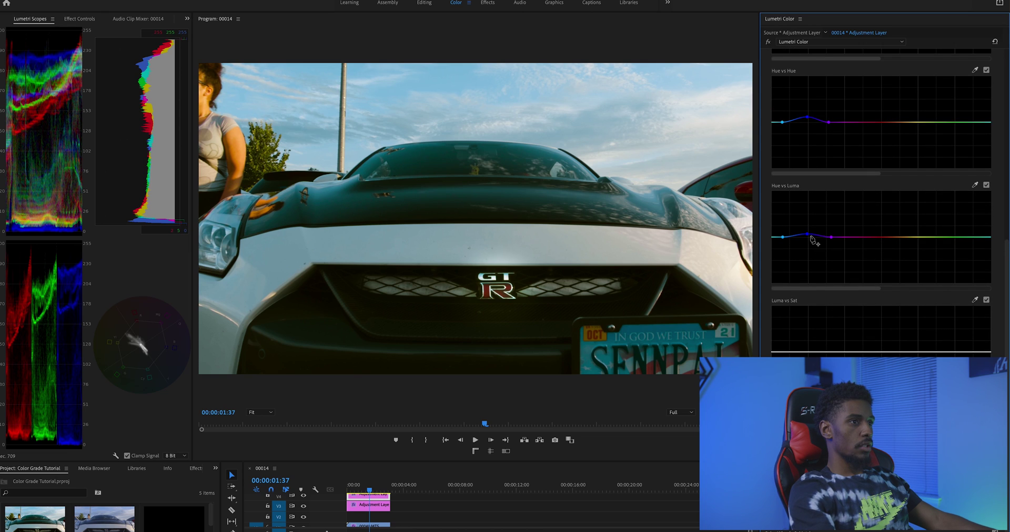
{"action": "left_click_drag", "start_coordinate": [807, 234], "coordinate": [810, 232]}
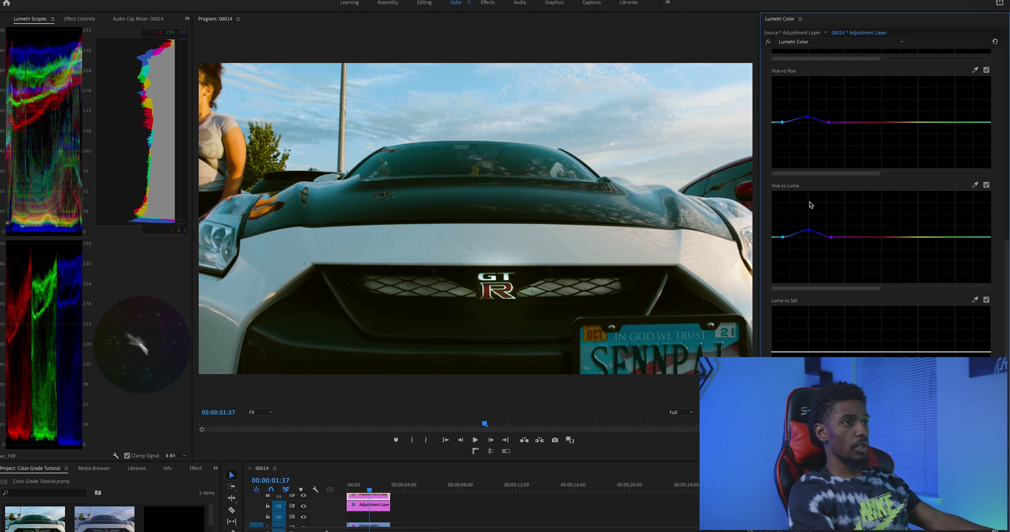
In the V4 layer's color wheels, slightly darken the shadows and midtones and nudge the shadow tint warmer
{"action": "scroll", "coordinate": [809, 198], "scroll_direction": "up", "scroll_amount": 5}
{"action": "scroll", "coordinate": [809, 154], "scroll_direction": "down", "scroll_amount": 5}
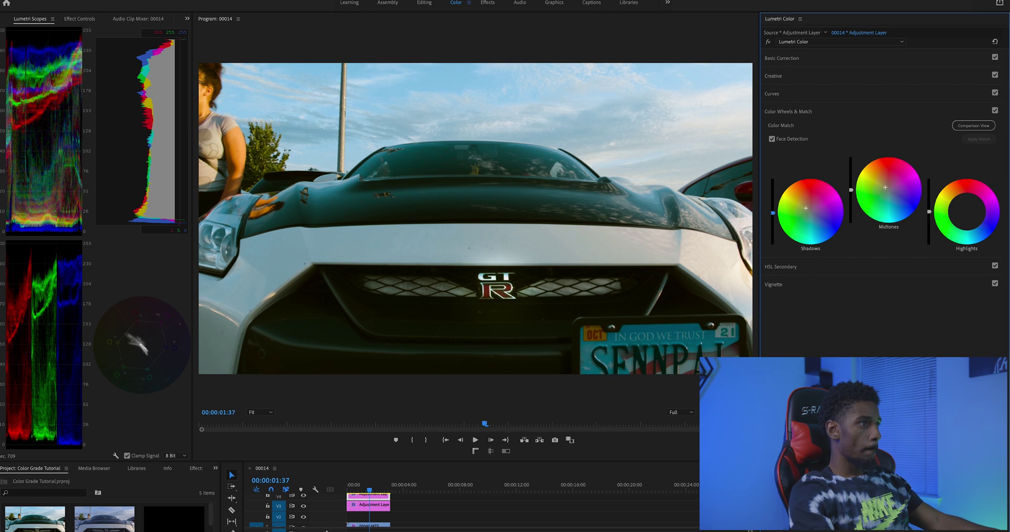
{"action": "left_click_drag", "start_coordinate": [772, 214], "coordinate": [773, 216]}
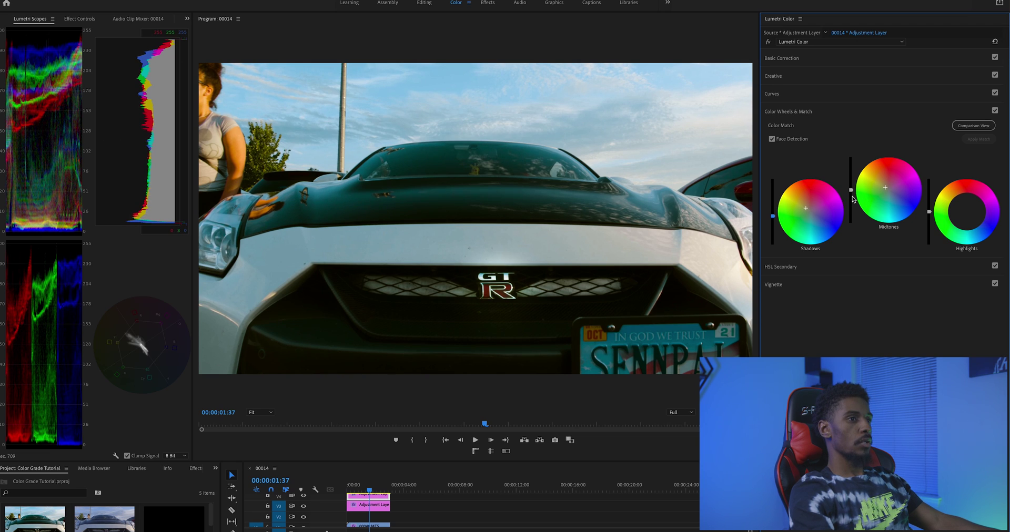
{"action": "left_click_drag", "start_coordinate": [851, 190], "coordinate": [806, 206]}
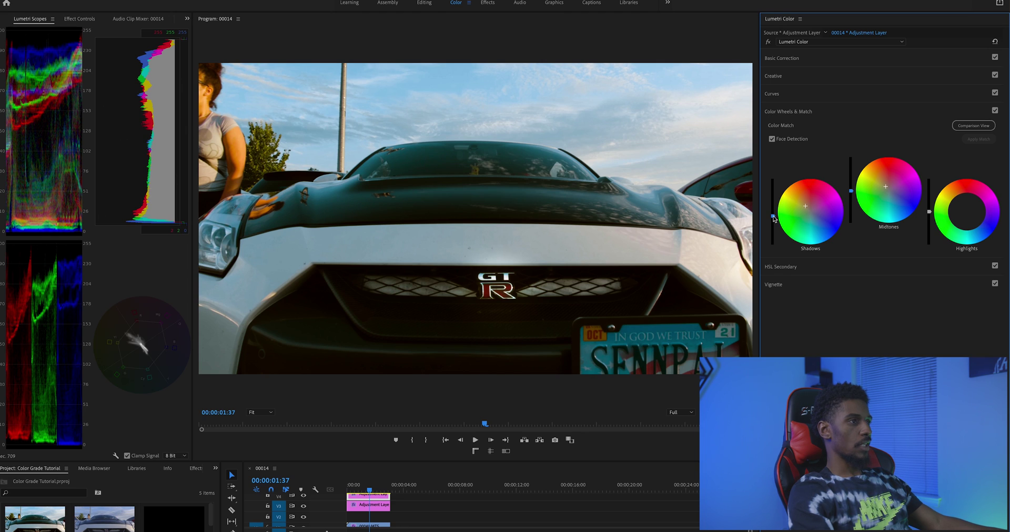
Hide the adjustment layer tracks V3, V4 and V5 to show the ungraded footage
{"action": "scroll", "coordinate": [372, 509], "scroll_direction": "up", "scroll_amount": 1}
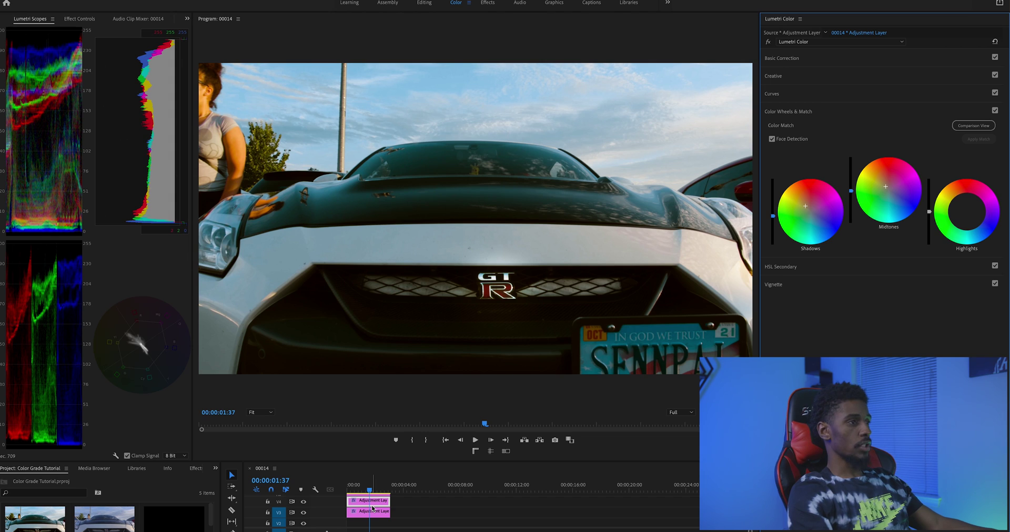
{"action": "scroll", "coordinate": [373, 508], "scroll_direction": "up", "scroll_amount": 2}
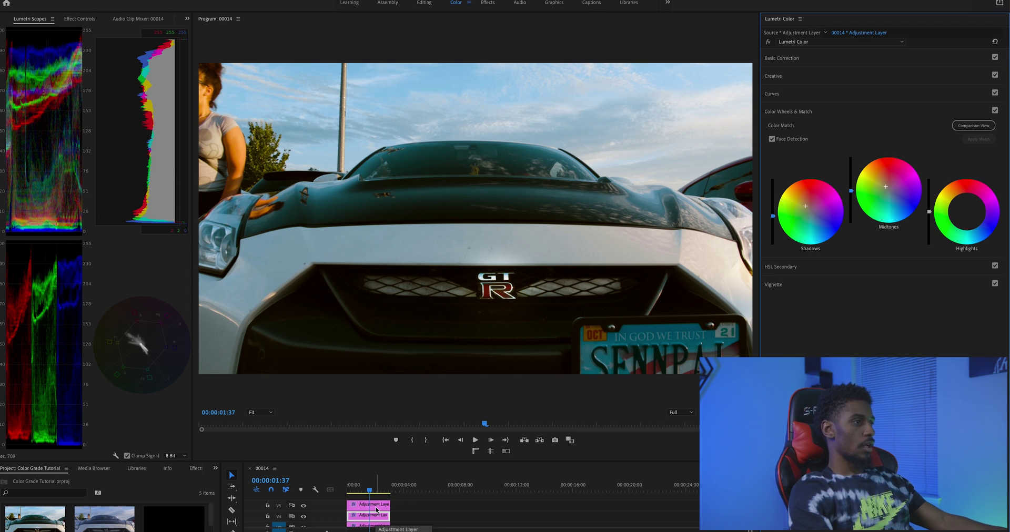
{"action": "left_click", "coordinate": [308, 509]}
{"action": "scroll", "coordinate": [364, 510], "scroll_direction": "down", "scroll_amount": 1}
{"action": "scroll", "coordinate": [363, 511], "scroll_direction": "down", "scroll_amount": 3}
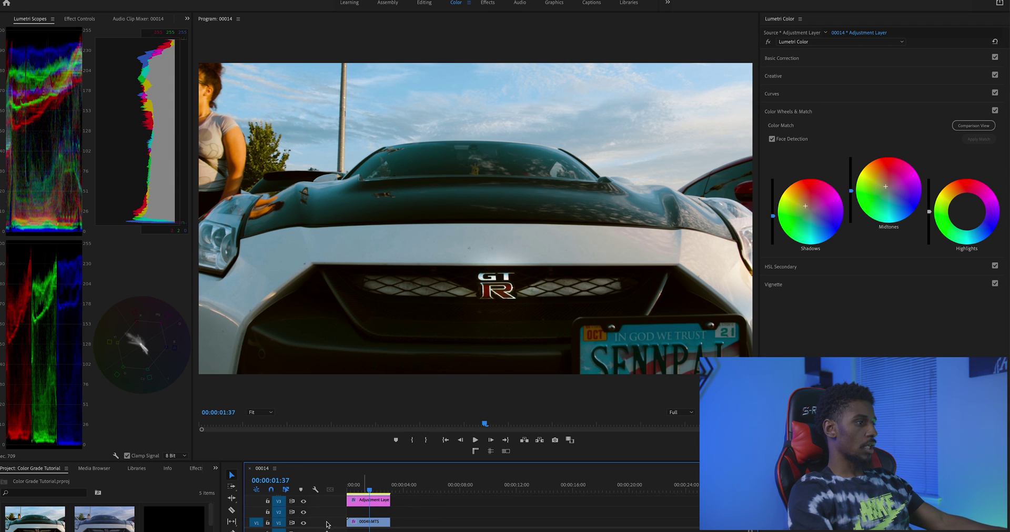
{"action": "left_click", "coordinate": [304, 502]}
{"action": "scroll", "coordinate": [307, 508], "scroll_direction": "up", "scroll_amount": 2}
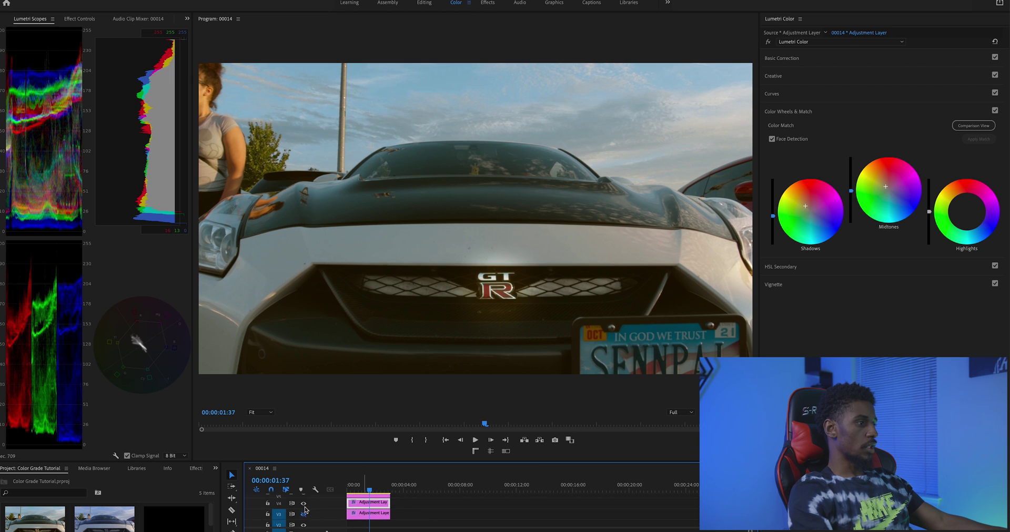
{"action": "left_click", "coordinate": [303, 504]}
{"action": "scroll", "coordinate": [305, 510], "scroll_direction": "up", "scroll_amount": 1}
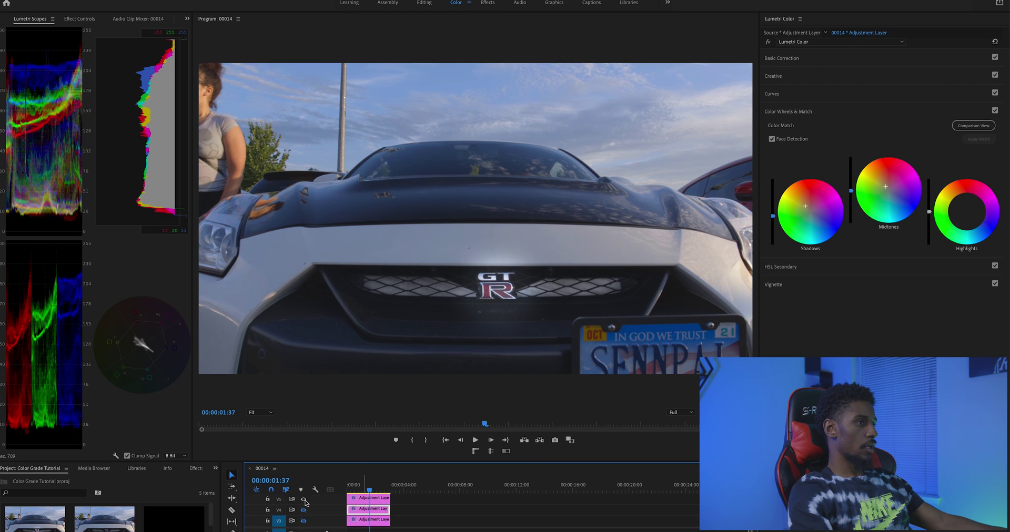
{"action": "left_click", "coordinate": [304, 499]}
Play the sequence from near its start to review the original footage without the grade
{"action": "scroll", "coordinate": [305, 502], "scroll_direction": "down", "scroll_amount": 3}
{"action": "left_click_drag", "start_coordinate": [367, 487], "coordinate": [355, 490]}
{"action": "key", "text": "space"}
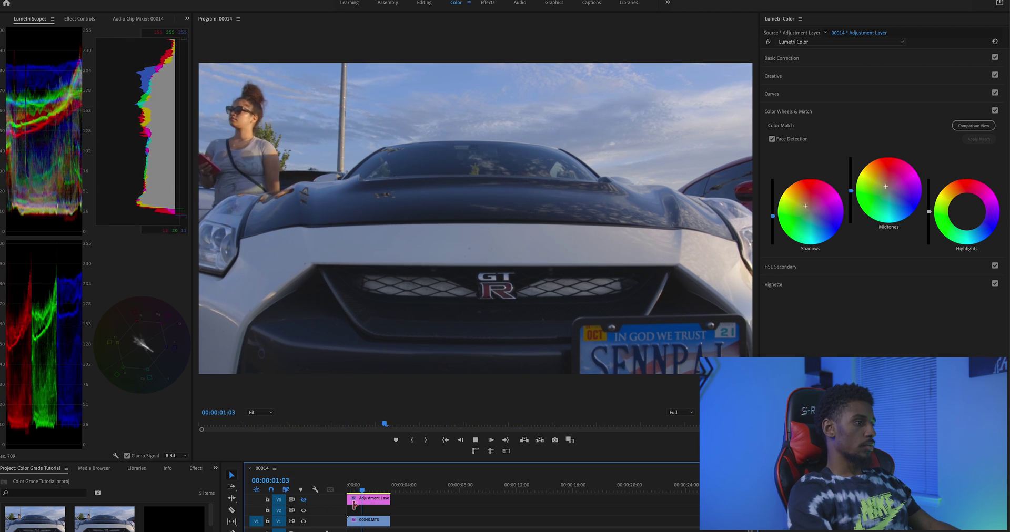
{"action": "key", "text": "space"}
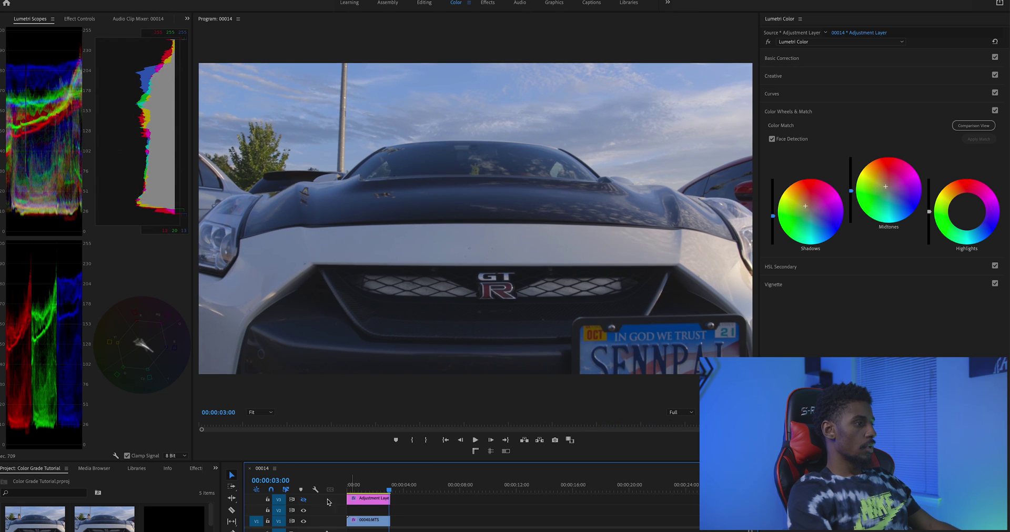
Show the V3 adjustment layer track again and play the sequence from its start to review that layer's grade
{"action": "key", "text": "Home"}
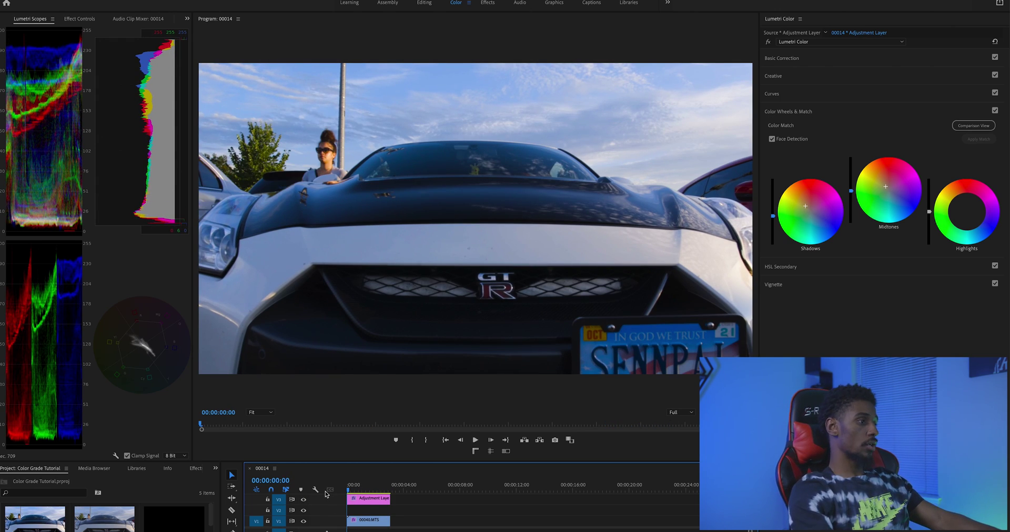
{"action": "key", "text": "space"}
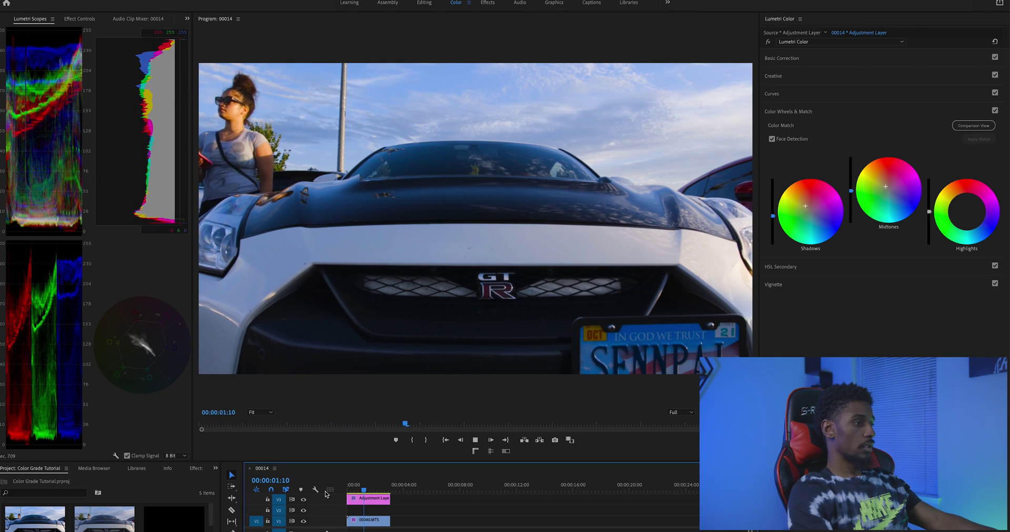
{"action": "key", "text": "space"}
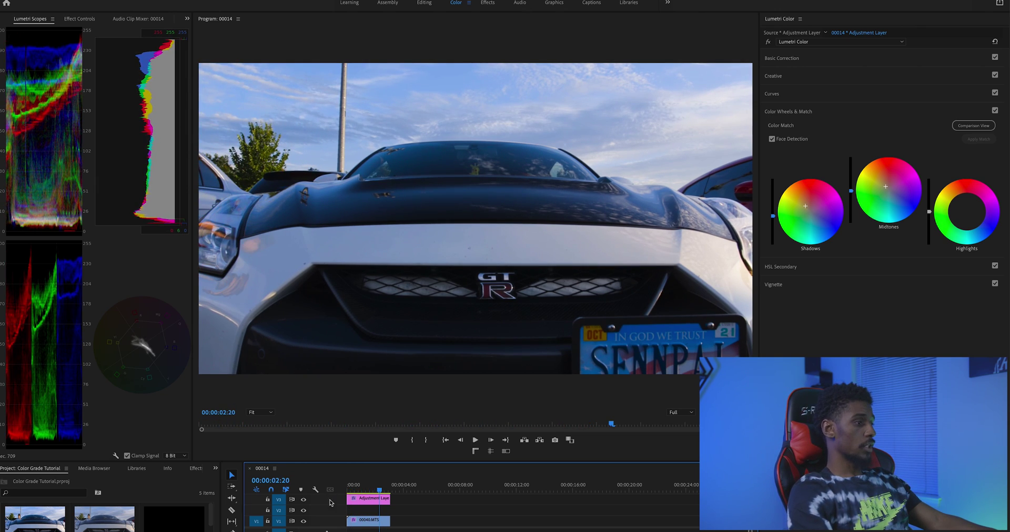
Turn the V4 adjustment layer track back on and play the sequence from near its start to review the combined V3 and V4 grade
{"action": "scroll", "coordinate": [358, 507], "scroll_direction": "up", "scroll_amount": 2}
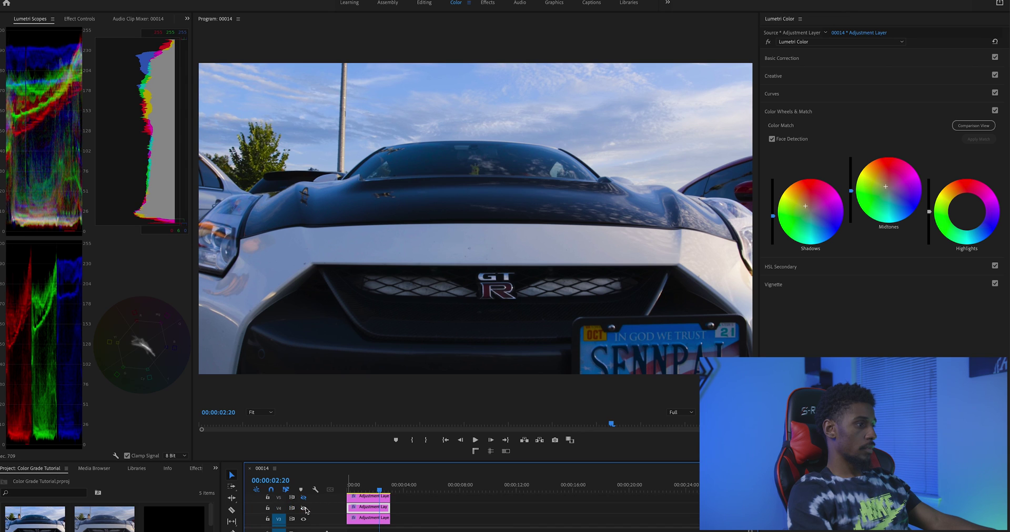
{"action": "left_click", "coordinate": [303, 497]}
{"action": "left_click", "coordinate": [355, 485]}
{"action": "key", "text": "space"}
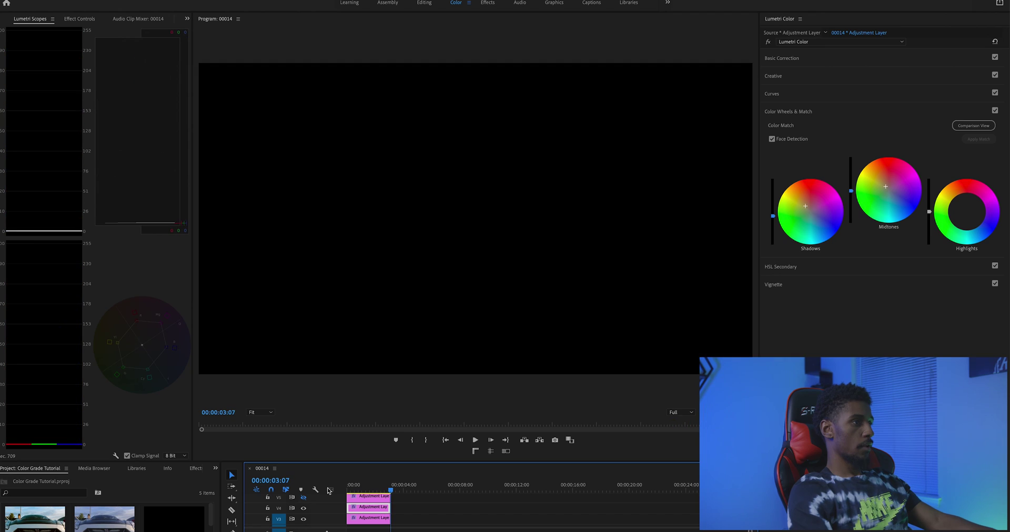
{"action": "key", "text": "space"}
{"action": "key", "text": "space"}
Turn the V5 adjustment layer track back on and play the sequence from the start to review the complete grade
{"action": "left_click", "coordinate": [303, 498]}
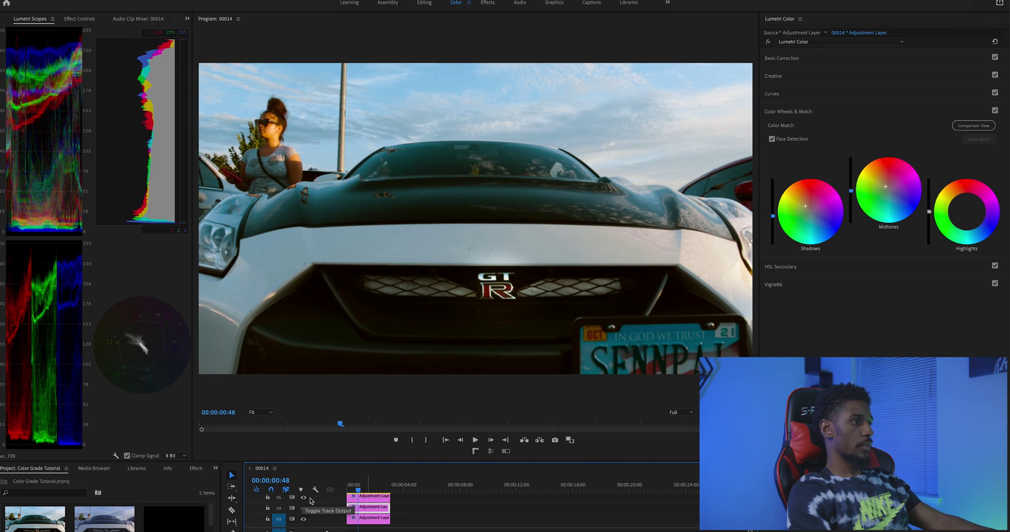
{"action": "left_click_drag", "start_coordinate": [352, 491], "coordinate": [318, 490]}
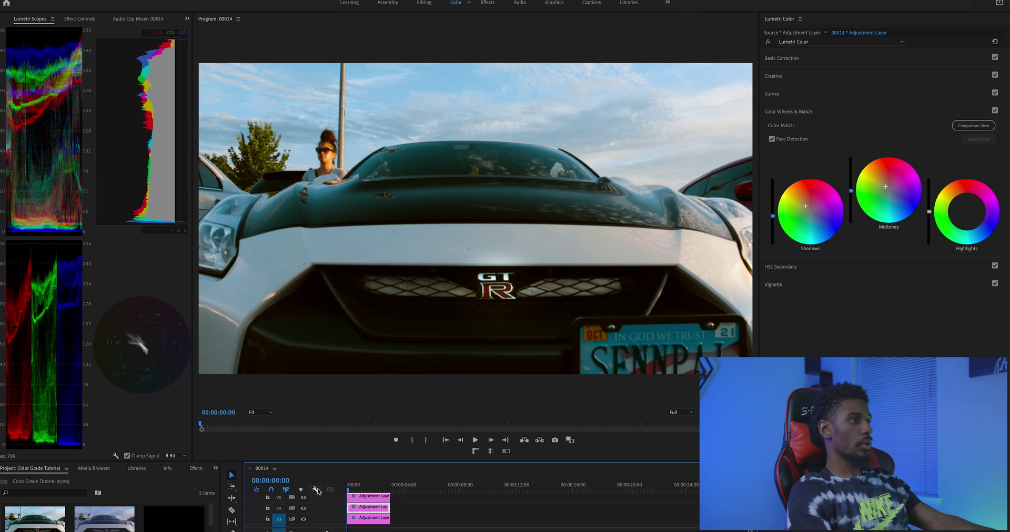
{"action": "key", "text": "space"}
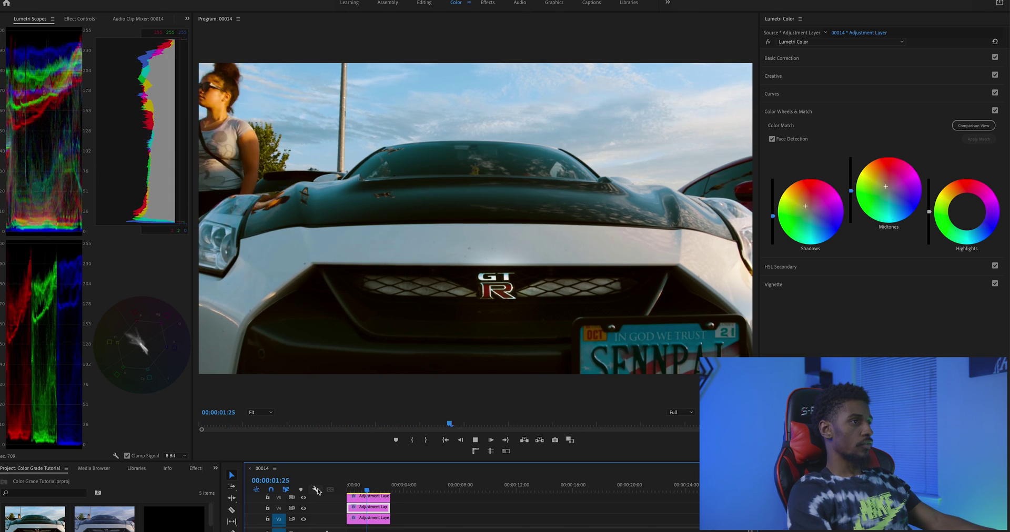
{"action": "key", "text": "space"}
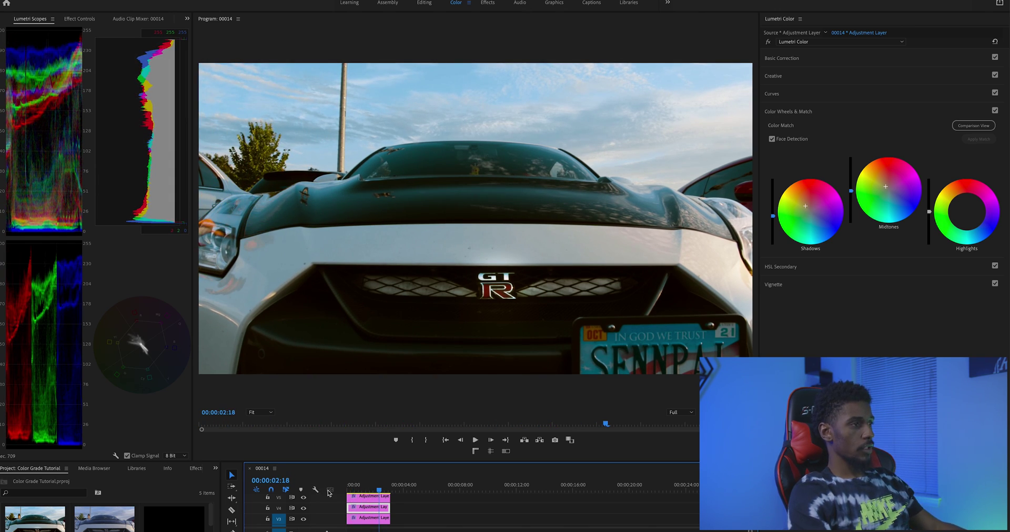